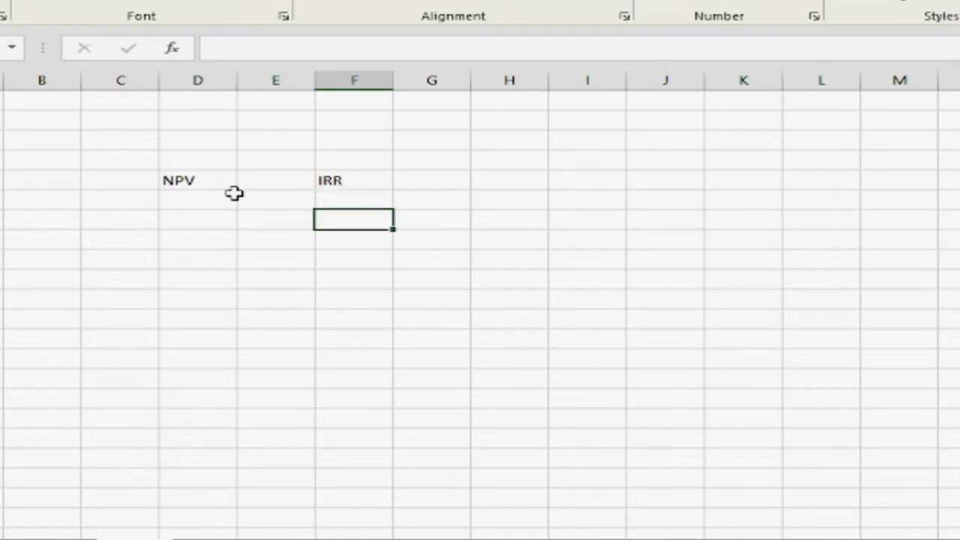
Add the heading PMP in cell H5, in the same row as the NPV and IRR headings
key(Left)
key(Left)
key(Left)
key(Left)
key(Right)
key(Right)
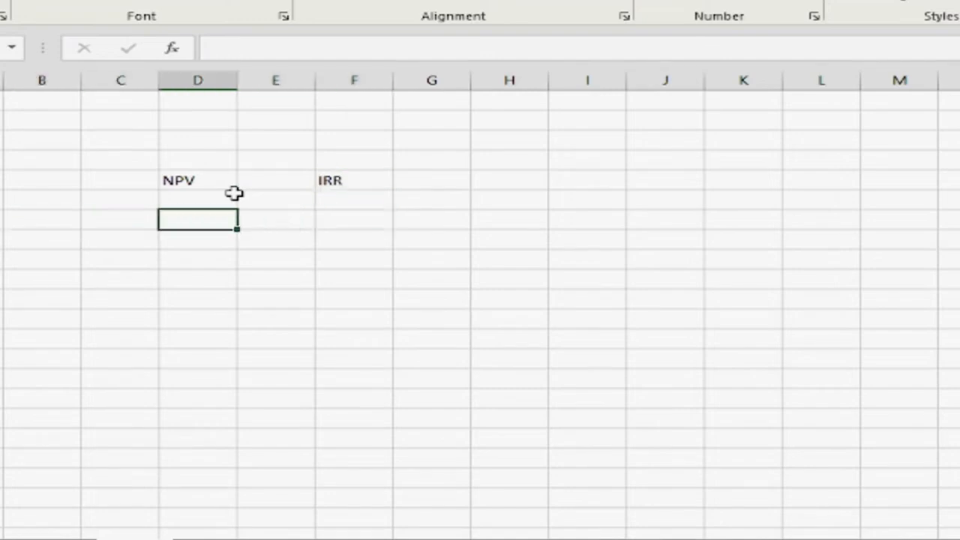
key(Right)
key(Right)
key(Right)
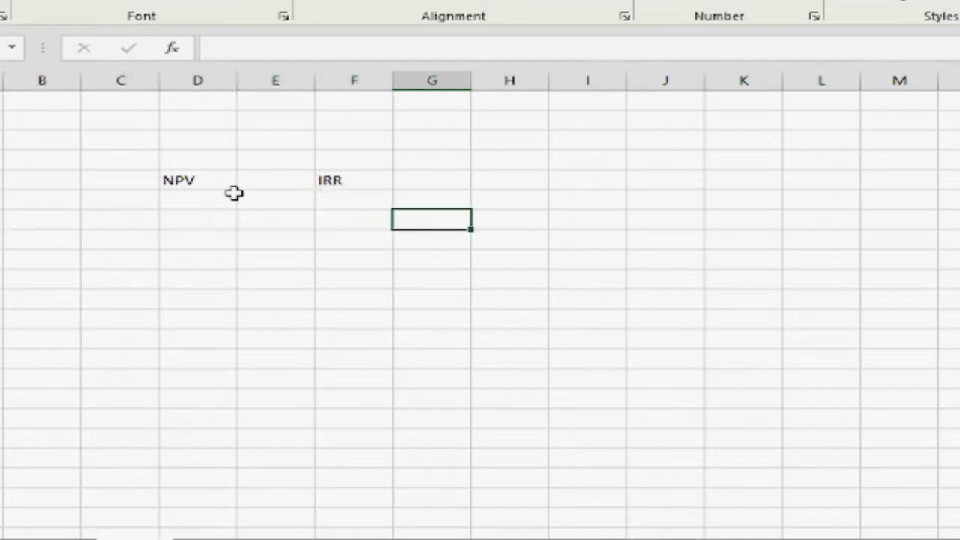
key(Up)
key(Right)
text(PMP)
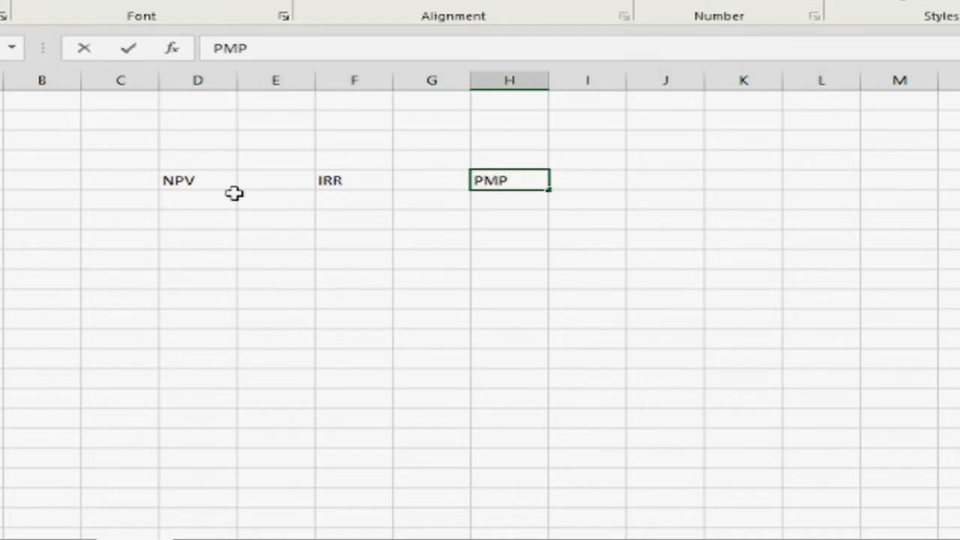
key(Right)
key(Left)
key(Right)
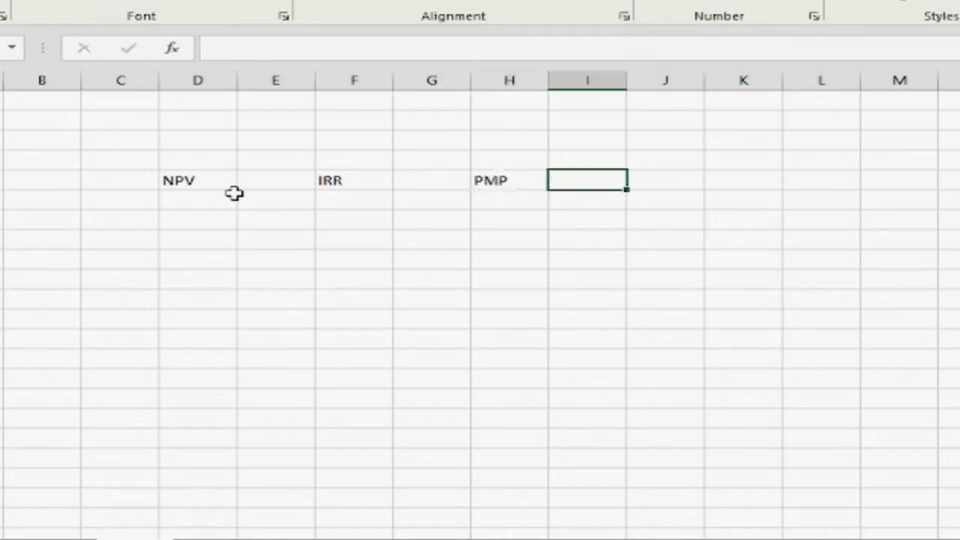
Enter the row label ProjectA in cell C7
key(Left)
key(Left)
key(Left)
key(Left)
key(Left)
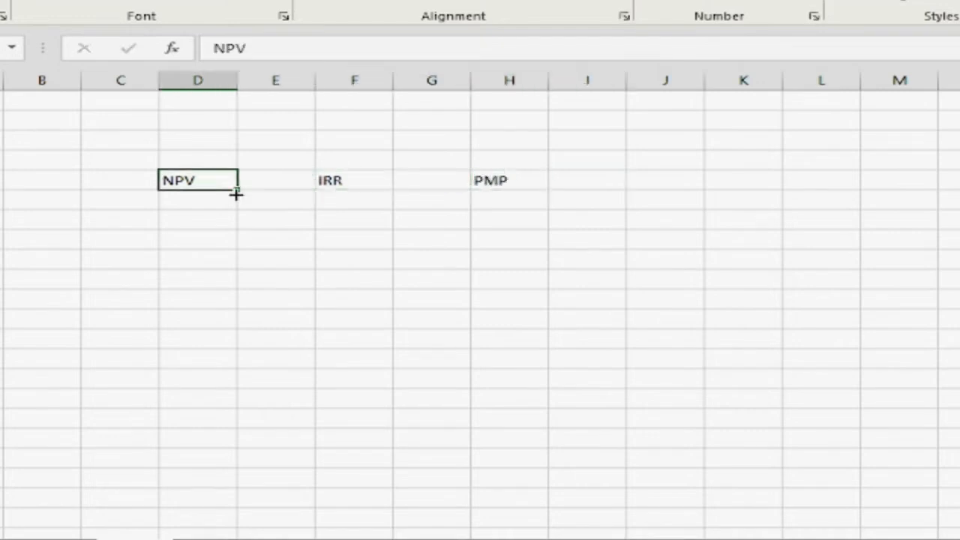
key(Right)
key(Right)
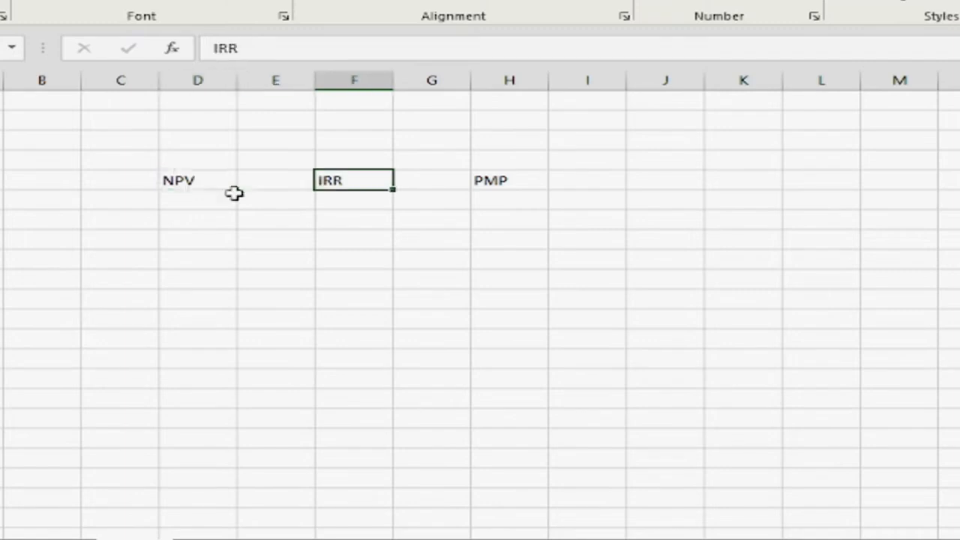
key(Down)
key(Left)
key(Left)
key(Left)
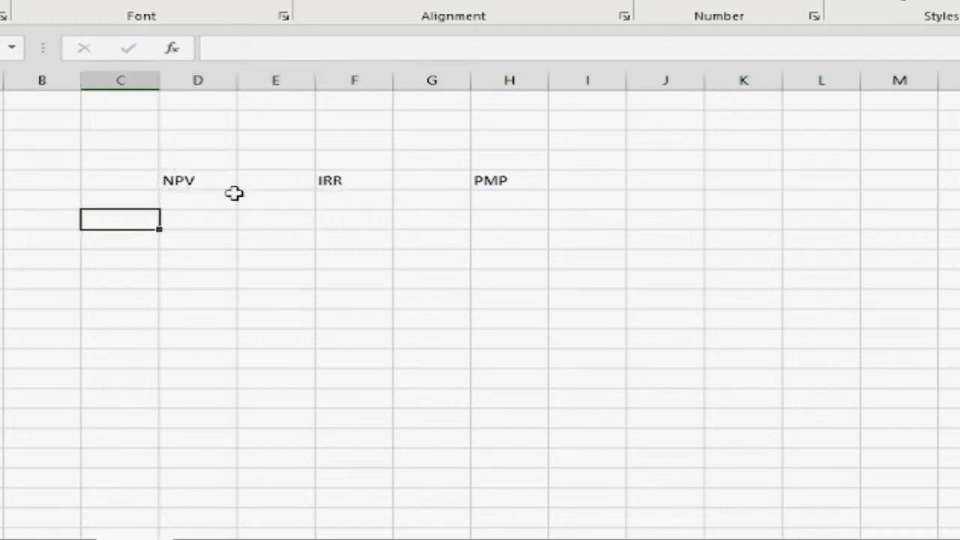
text(Project)
key(Tab)
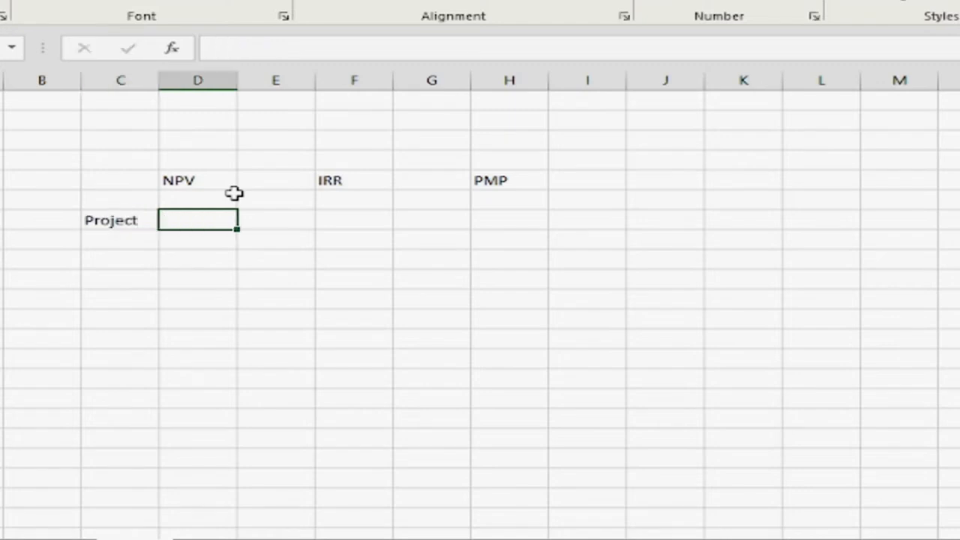
key(Left)
key(F2)
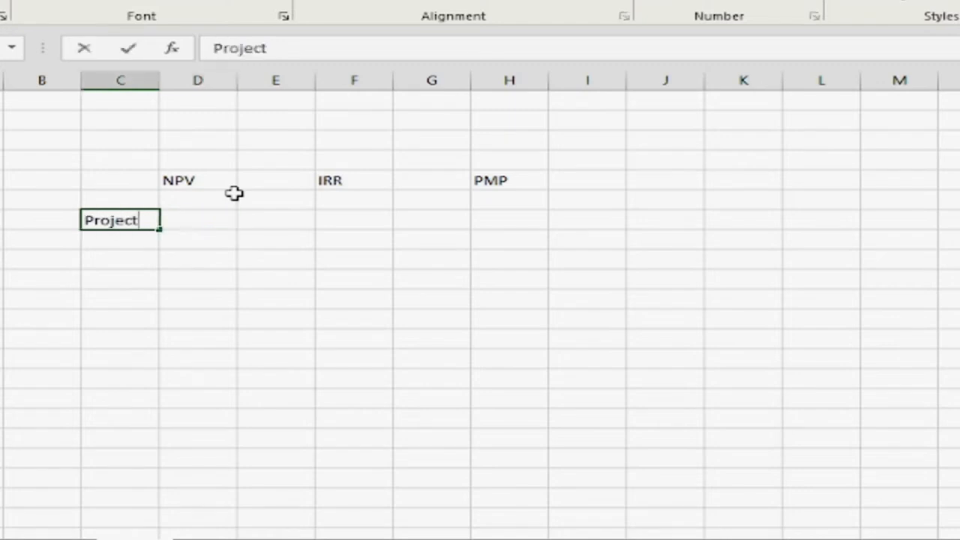
text(A)
key(Tab)
Enter the initial investment of 10000 in cell D9
key(Down)
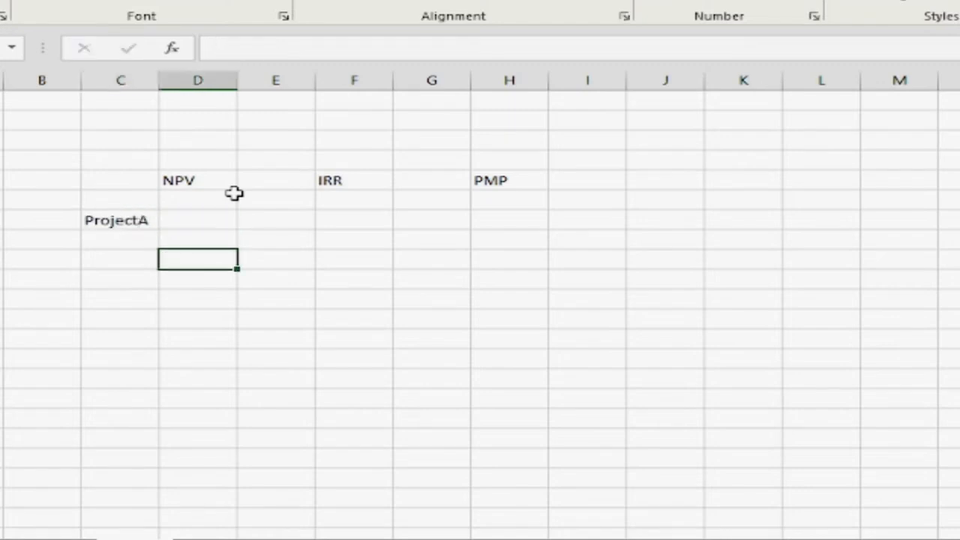
text(10000)
key(Tab)
key(Left)
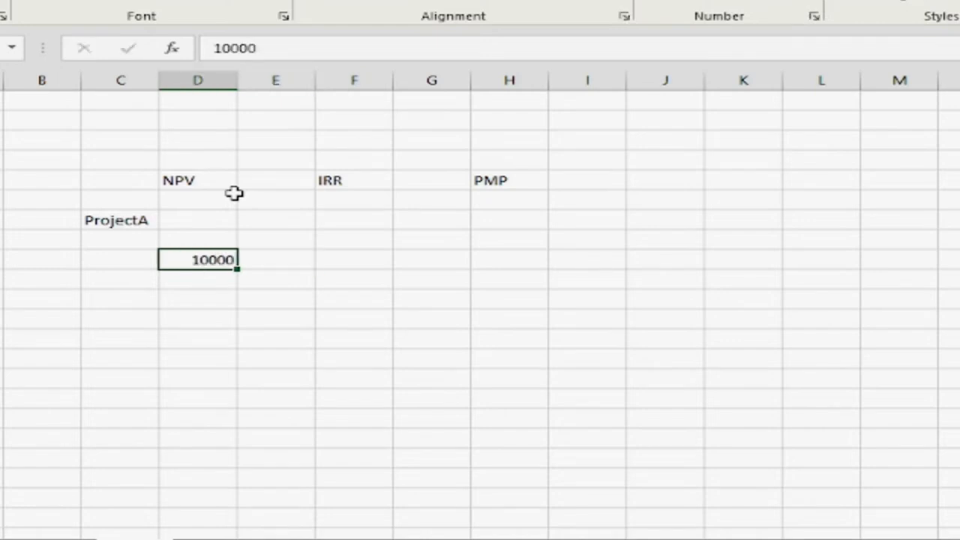
Enter the cash flows 1000, 10000 and 6000 in cells D11 to D13
key(Down)
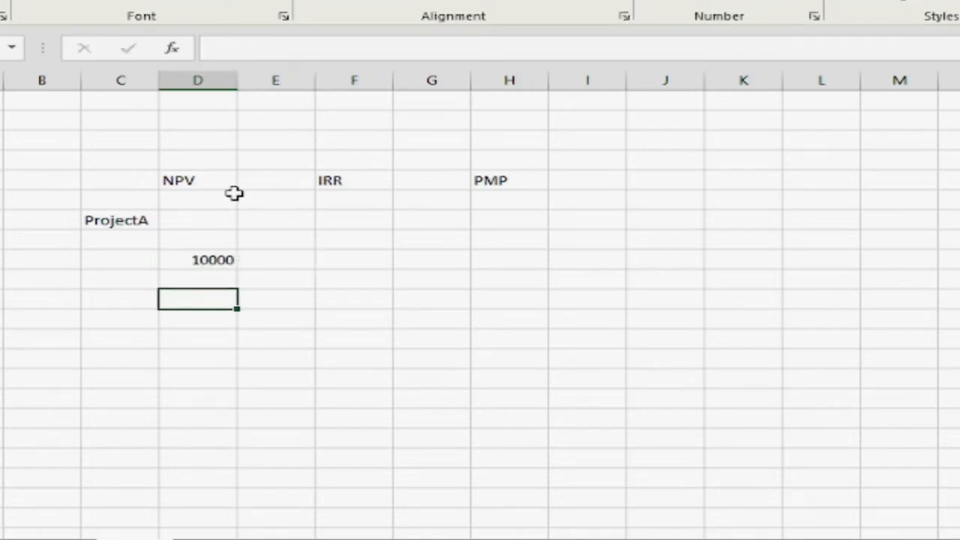
key(Up)
key(Down)
text(1000)
key(Return)
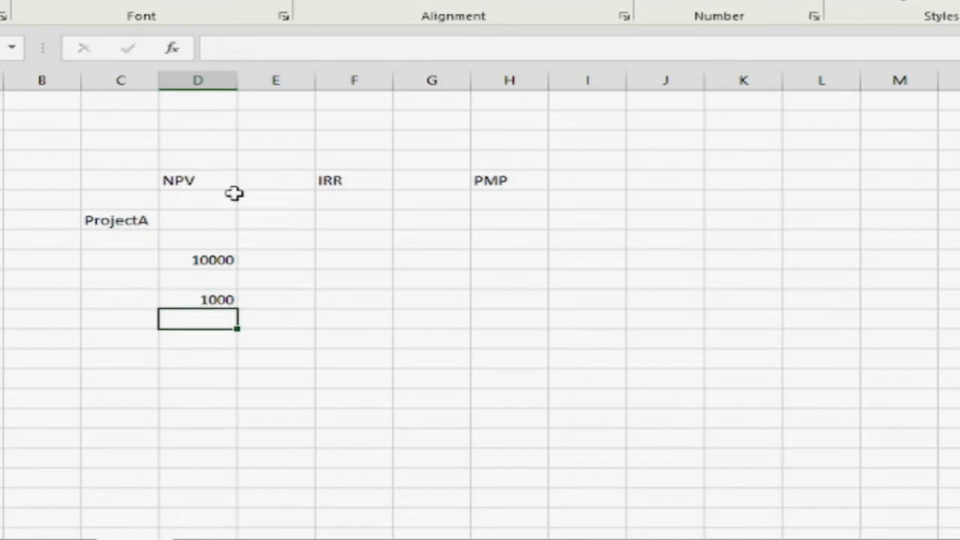
text(10000)
key(Return)
text(6000)
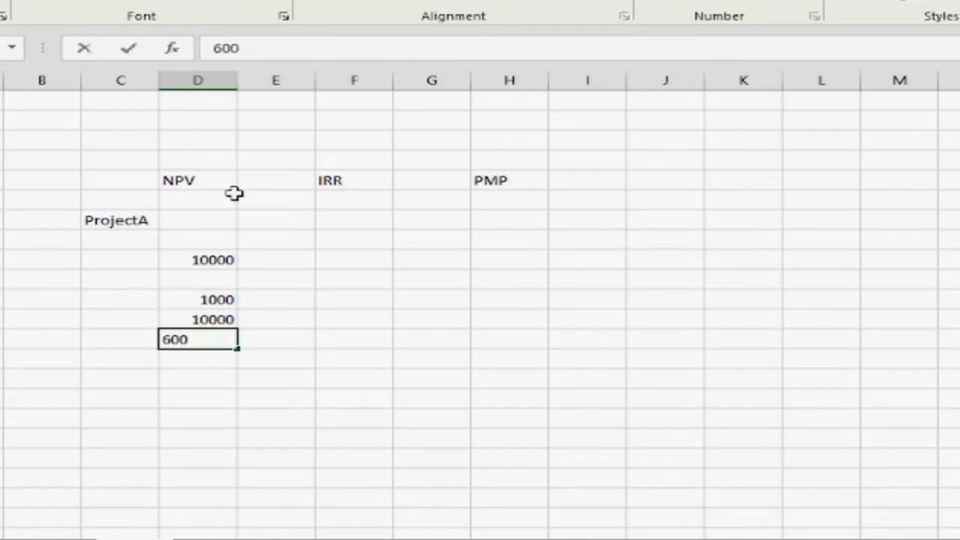
key(Tab)
Start an NPV function in cell D15, below the cash flows
key(Left)
key(Up)
key(Up)
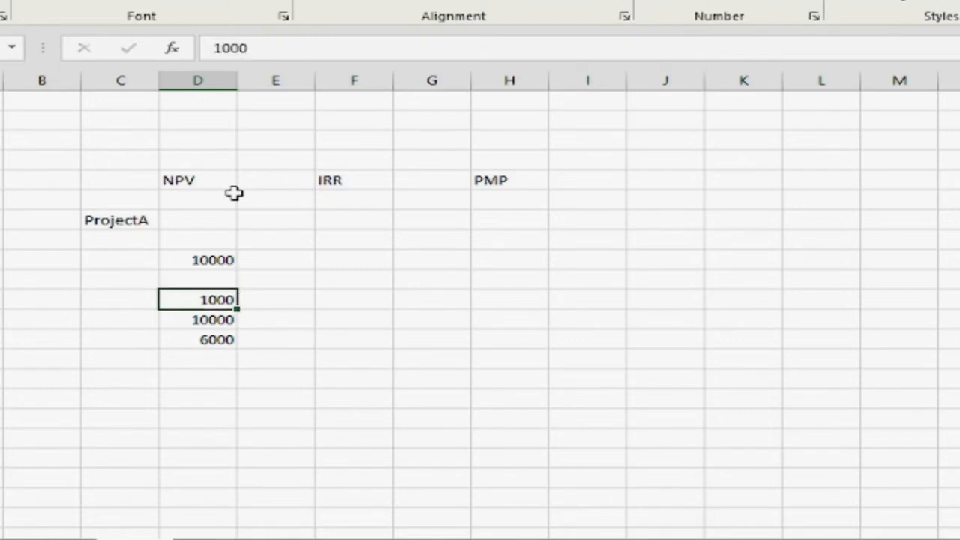
key(Down)
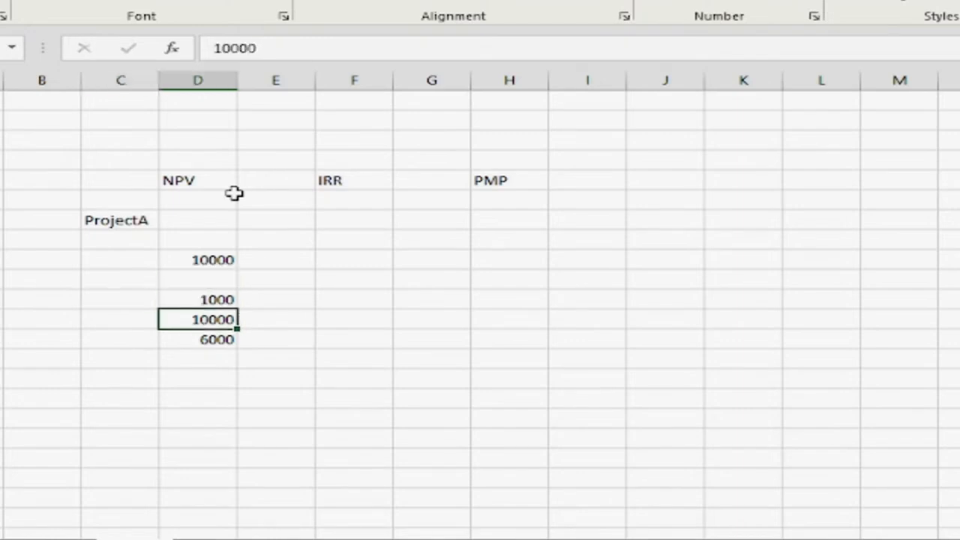
key(Down)
key(Down)
key(Down)
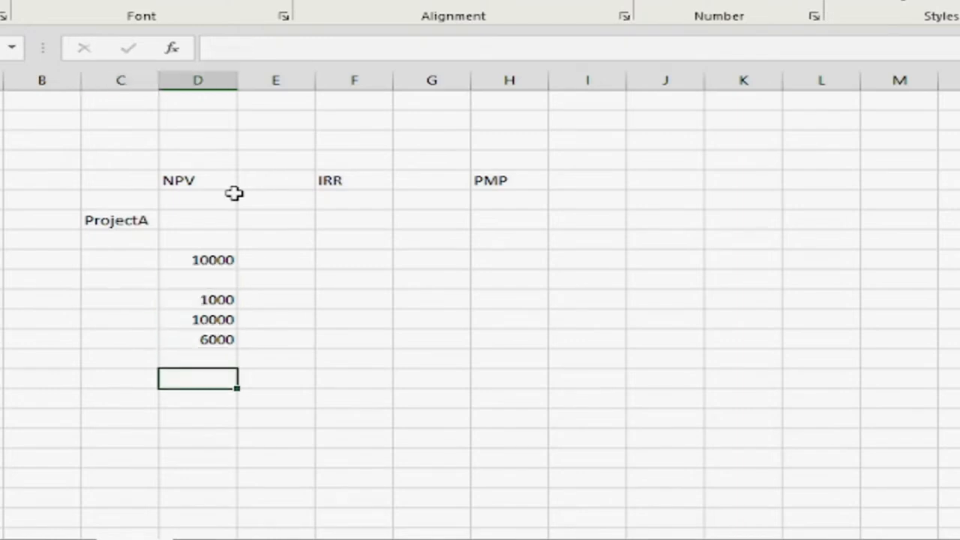
text(=Np)
key(Down)
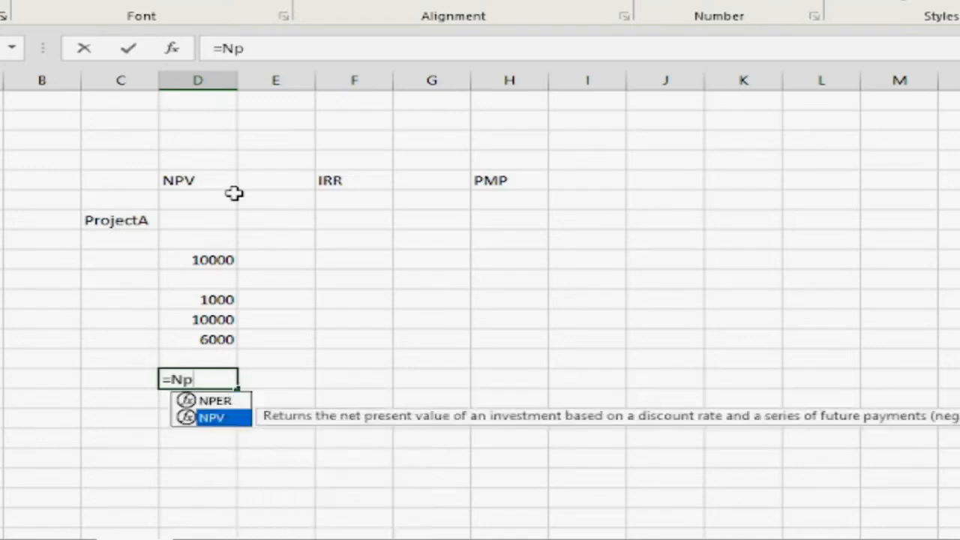
key(Tab)
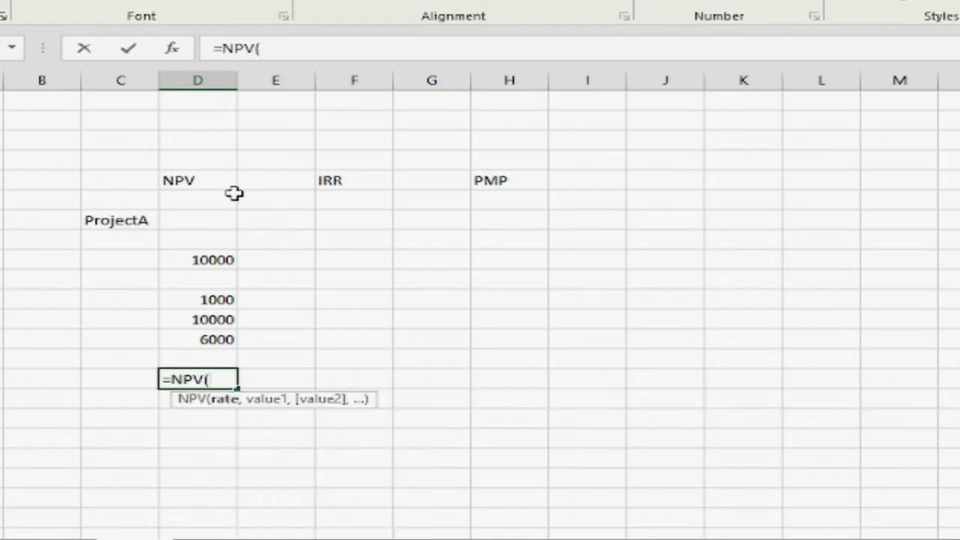
key(Up)
key(Up)
key(shift+Up)
key(shift+Up)
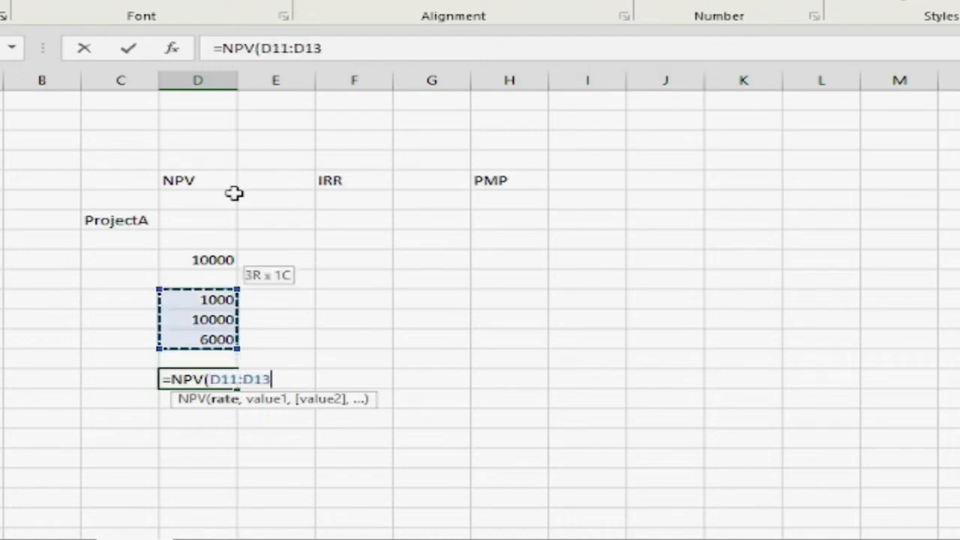
key(BackSpace)
key(BackSpace)
key(BackSpace)
key(BackSpace)
key(BackSpace)
key(BackSpace)
key(BackSpace)
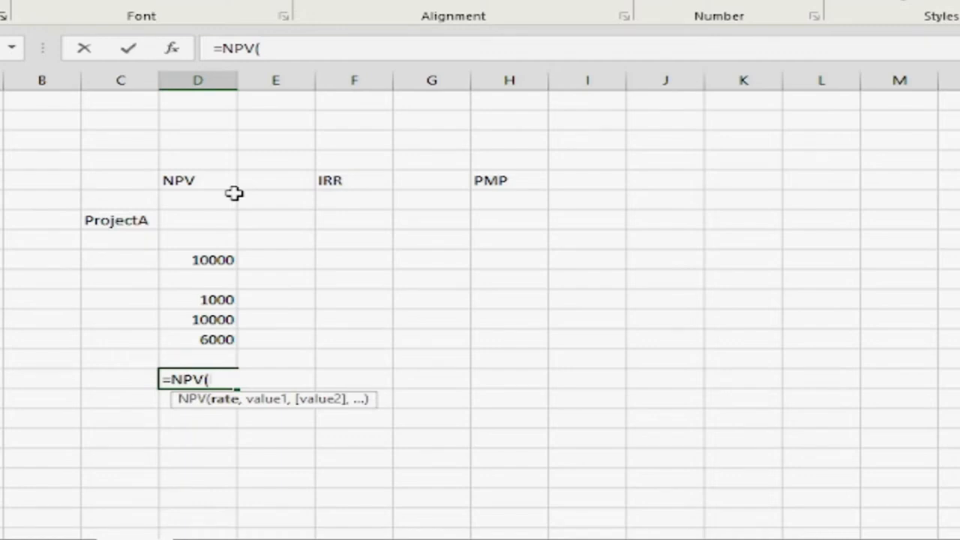
text(.1)
key(Return)
key(Return)
text(,)
key(BackSpace)
text(.1,)
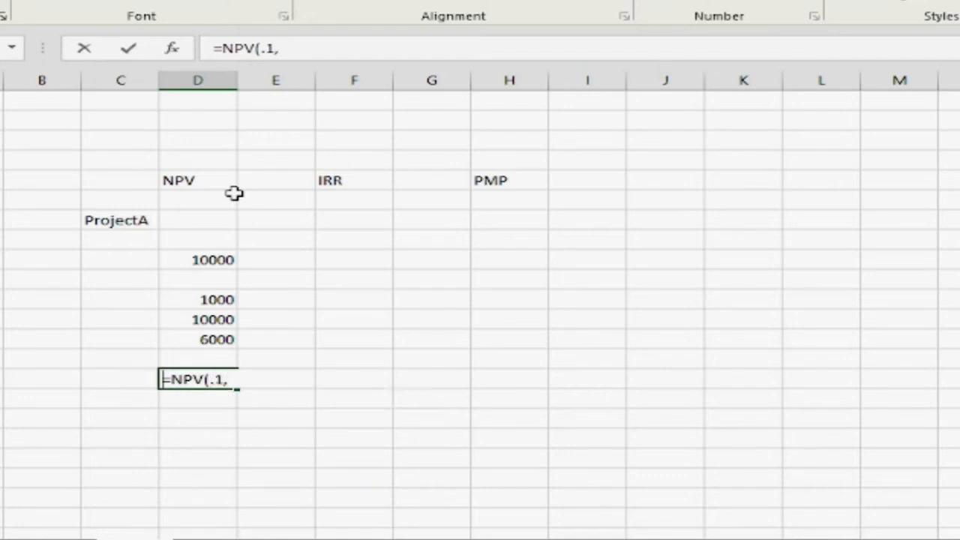
key(Right)
key(Right)
key(Right)
key(Right)
key(Right)
key(Right)
key(Right)
key(Right)
key(Right)
key(Right)
key(Right)
key(Right)
key(Right)
key(Right)
key(Right)
key(Right)
key(Right)
key(BackSpace)
key(BackSpace)
key(BackSpace)
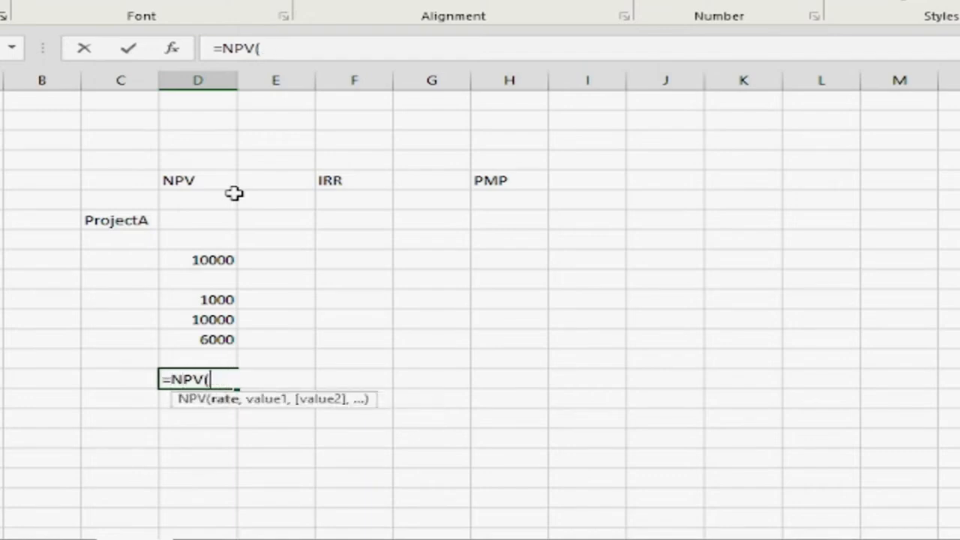
Complete the NPV formula in D15 with a rate of 0.1 and the cash flows D11:D13
text(0.1,)
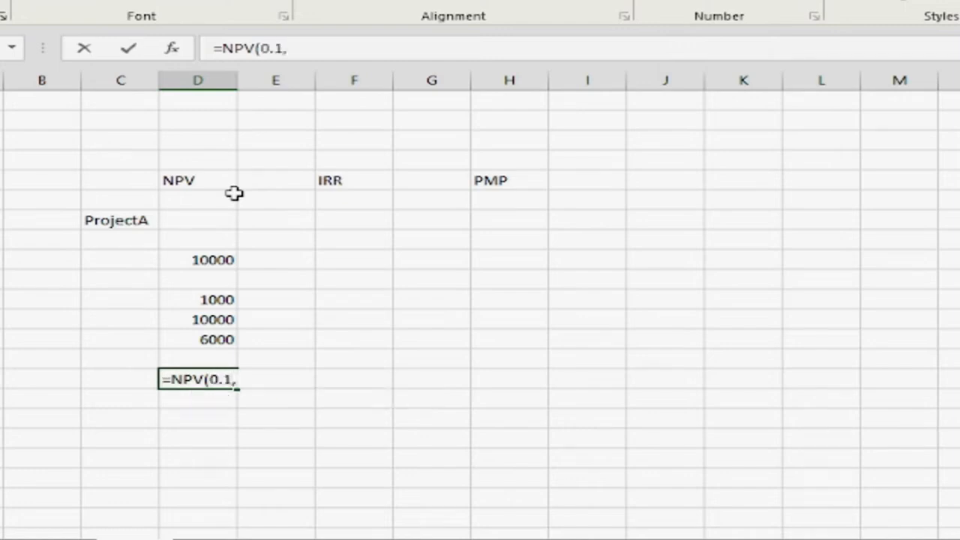
click(213, 340)
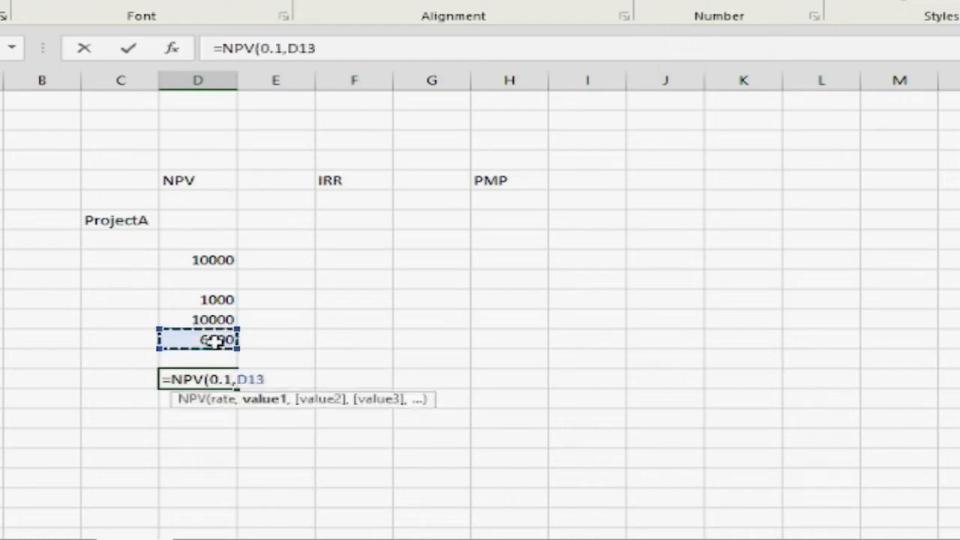
key(ctrl+shift+Up)
key(Tab)
key(Left)
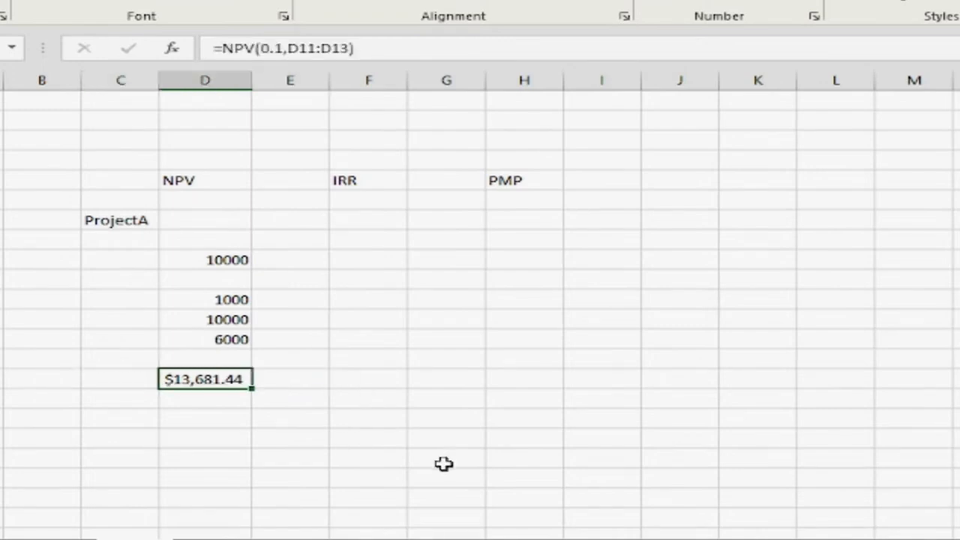
key(Up)
key(Up)
key(Up)
key(Up)
key(Up)
key(Up)
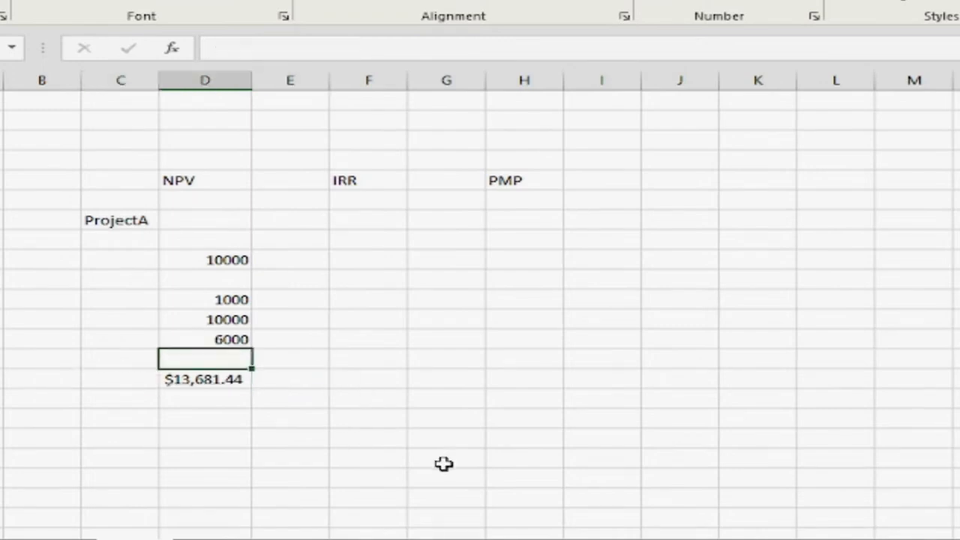
key(Down)
key(Down)
key(Down)
key(Down)
key(Up)
key(Up)
key(Up)
key(Up)
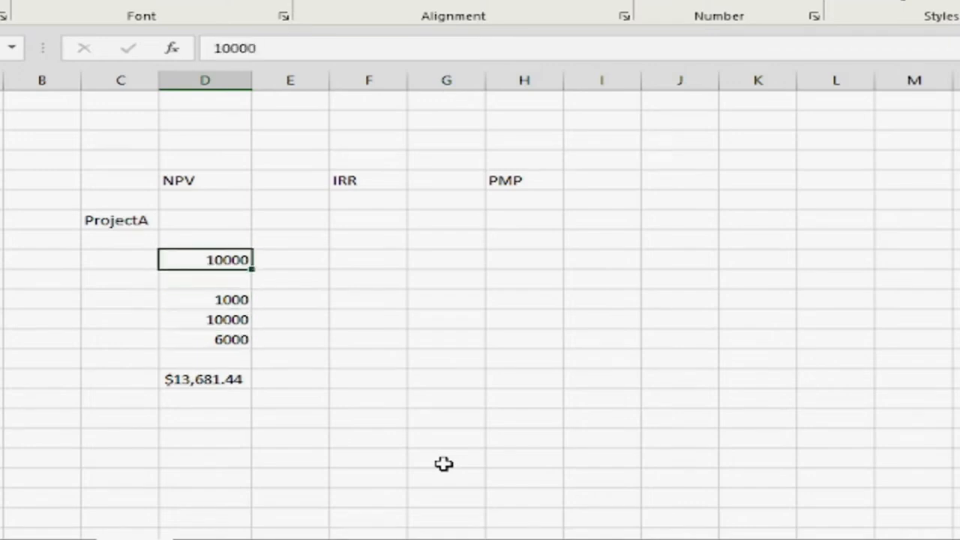
Subtract the initial investment from the discounted cash flows in cell E15 with the formula =D15-D9
key(Down)
key(Down)
key(Down)
key(Down)
key(Down)
key(Down)
key(Right)
text(=)
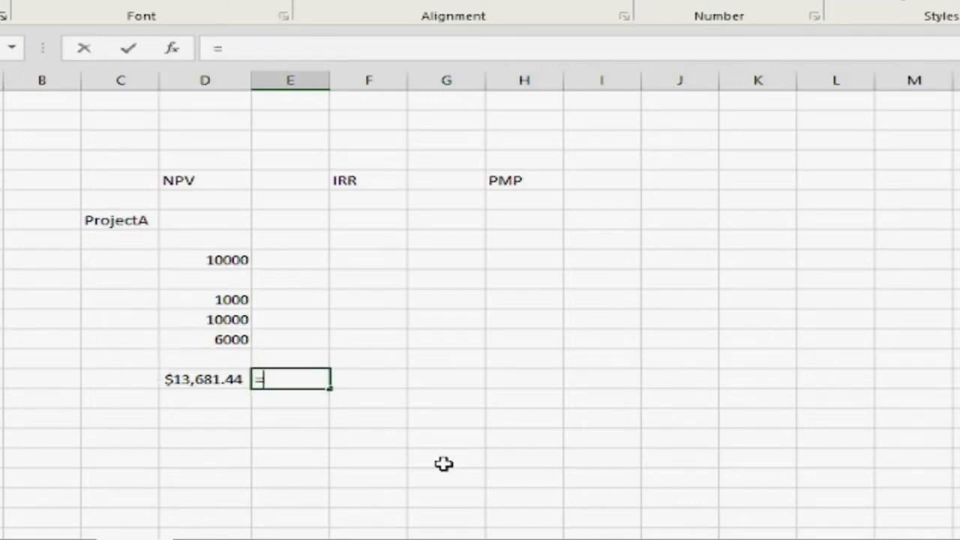
key(Left)
text(-)
key(Up)
key(Up)
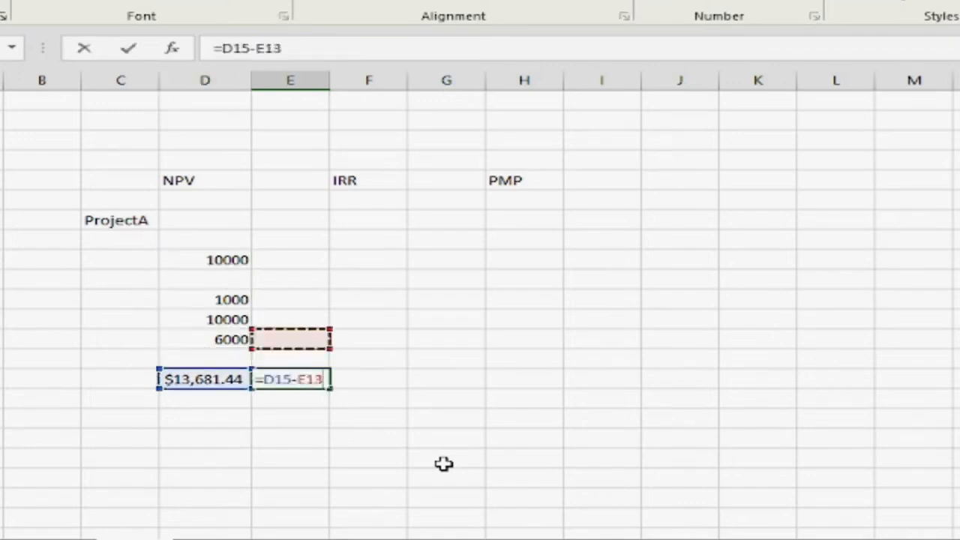
key(Left)
key(Up)
key(Up)
key(Up)
key(Up)
key(Return)
key(Up)
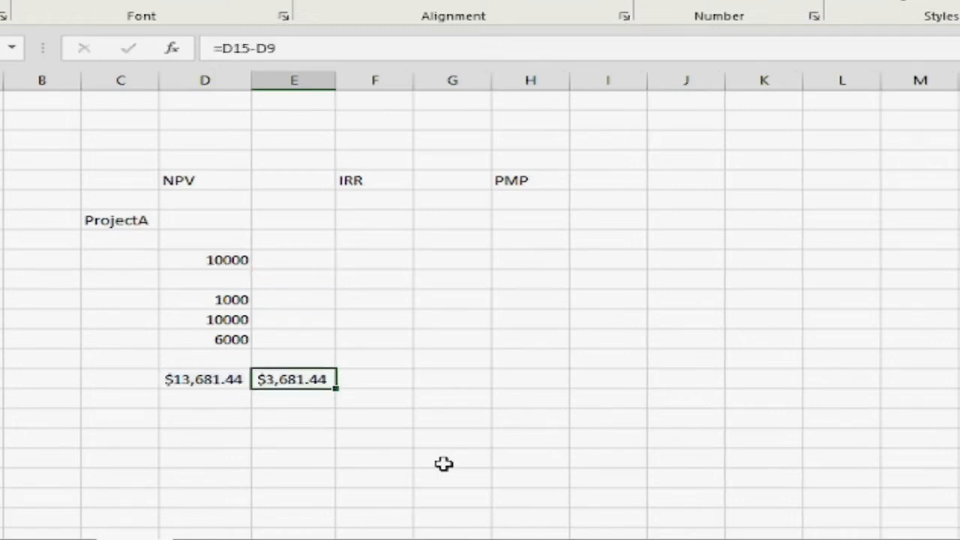
Copy the investment and cash flow values from D9:D13 to G9:G13 for the IRR calculation
key(Right)
key(Up)
key(Up)
key(Up)
key(Up)
key(Up)
key(Up)
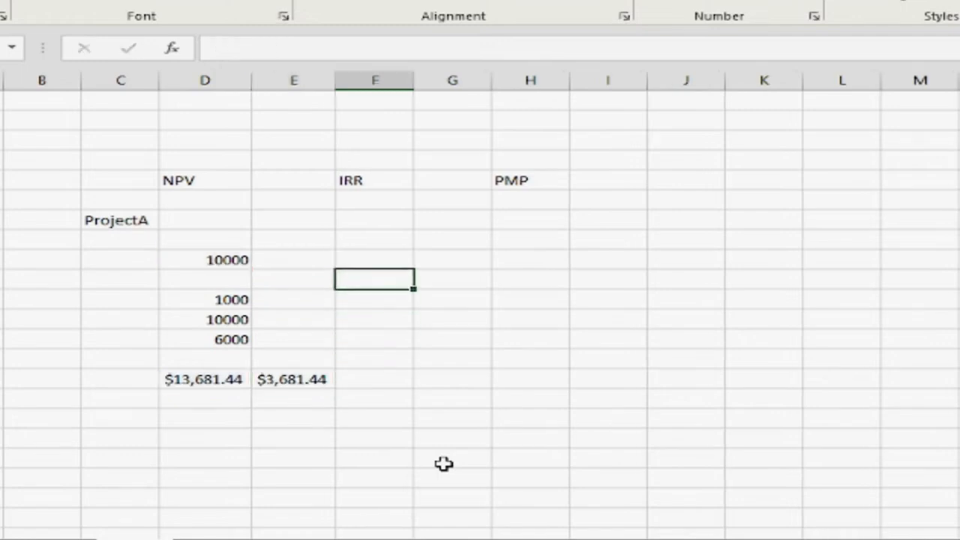
key(Left)
key(Left)
key(shift+Down)
key(shift+Down)
key(shift+Down)
key(shift+Down)
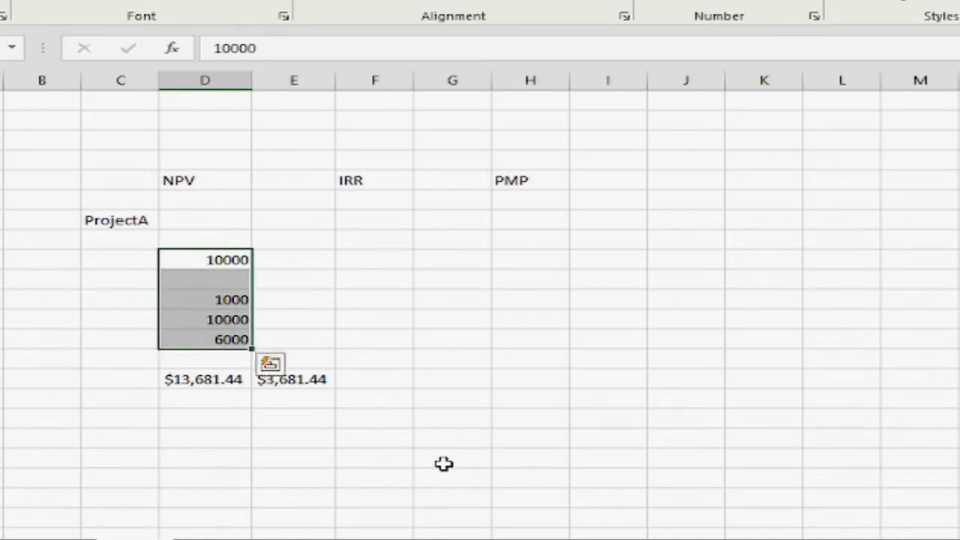
key(ctrl+c)
key(Right)
key(Right)
key(Right)
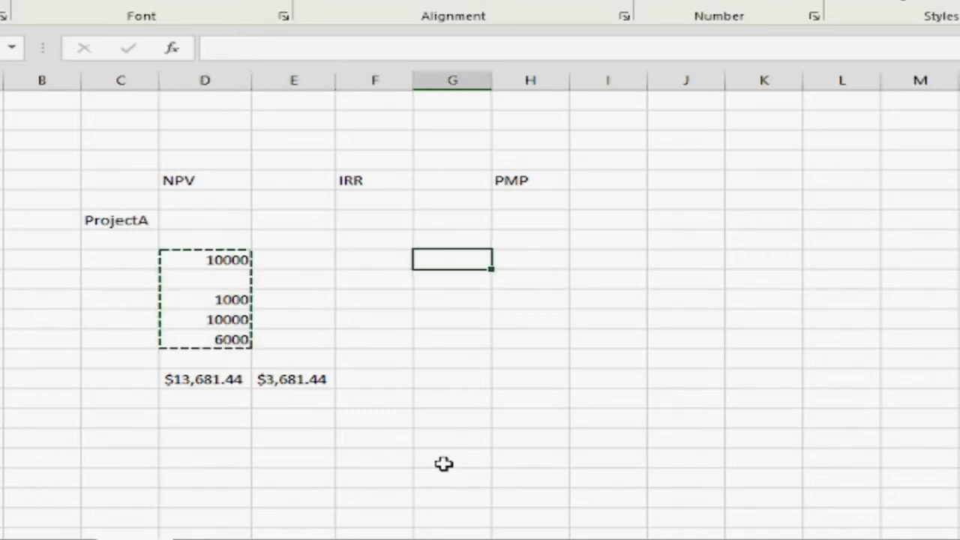
key(ctrl+v)
key(Down)
key(Down)
key(Down)
key(Down)
key(Down)
key(Down)
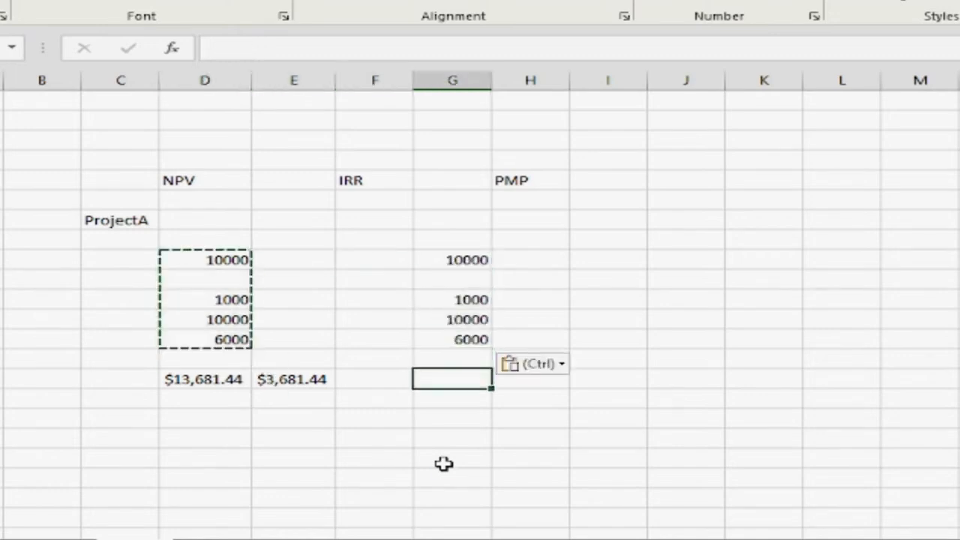
Review the NPV subtraction formula in E15 and the initial investment in D9
key(Up)
key(Up)
key(Up)
key(Up)
key(Up)
key(Up)
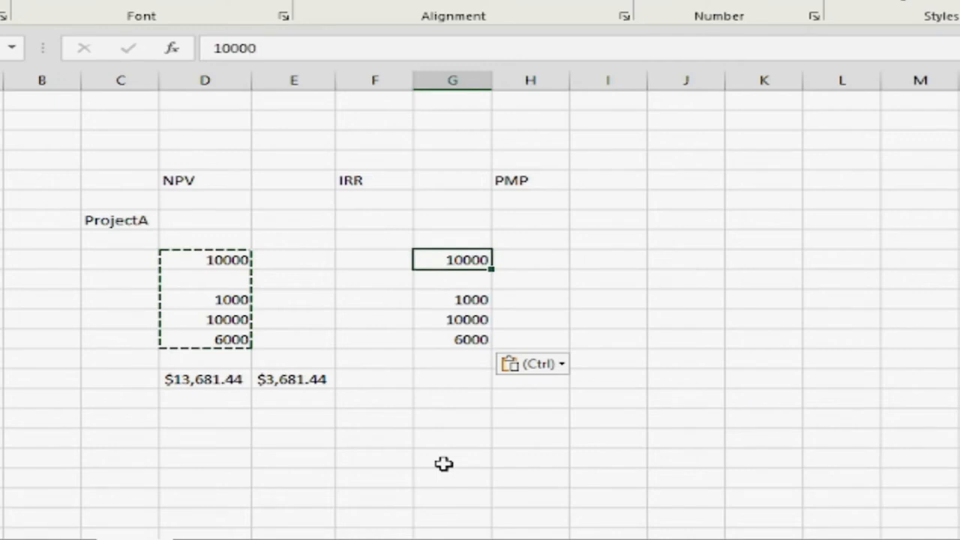
click(219, 420)
click(374, 384)
key(Escape)
click(300, 381)
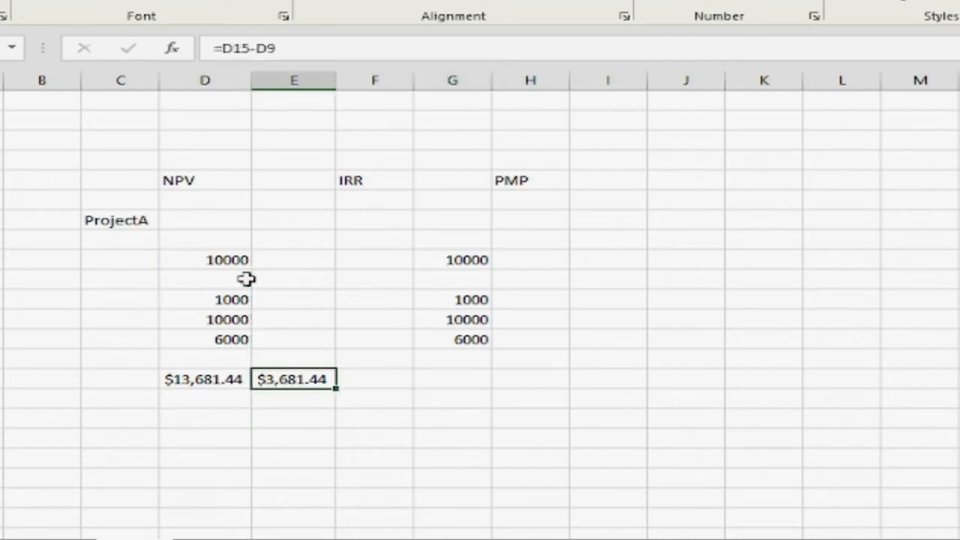
click(217, 260)
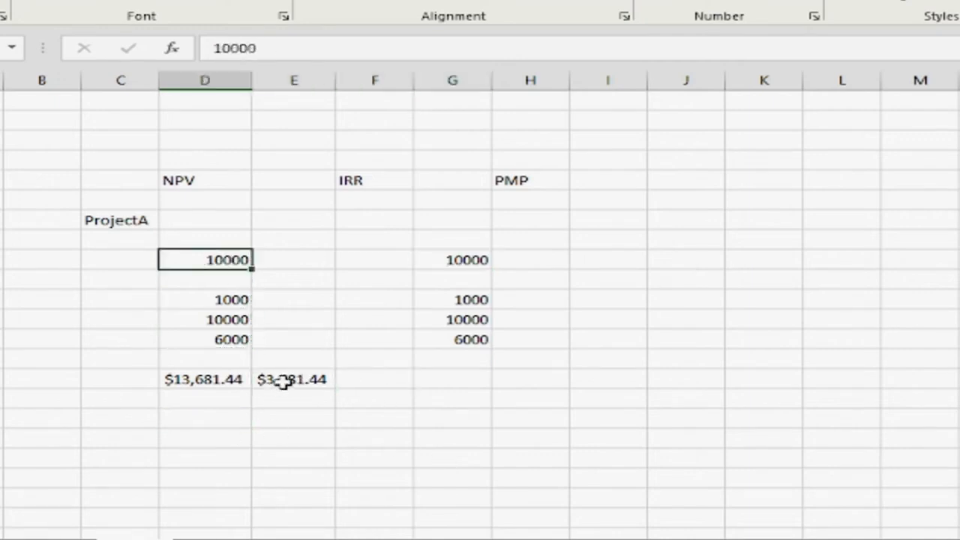
Number the cash flow years 1, 2 and 3 in cells C11:C13 beside the cash flows
click(238, 300)
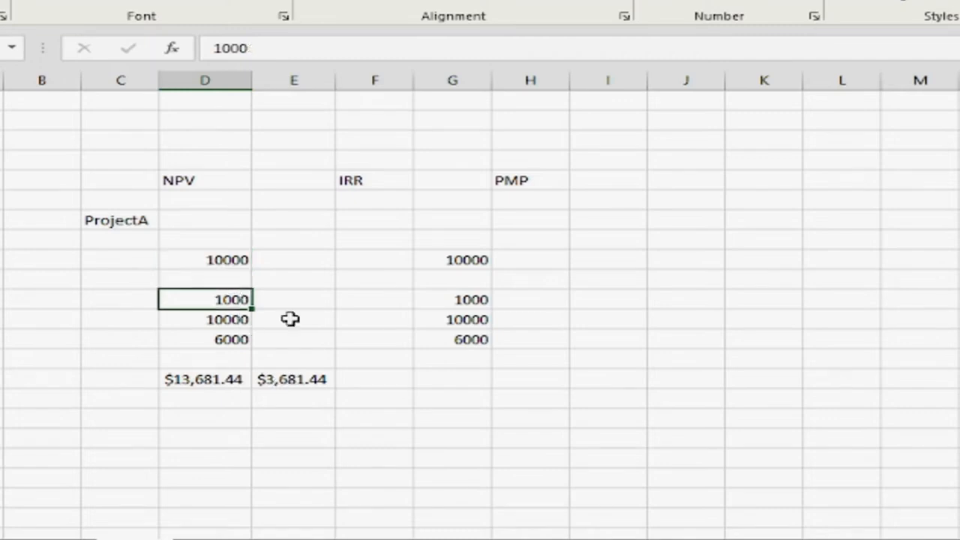
key(Left)
text(1)
key(Return)
text(2)
key(Return)
text(3)
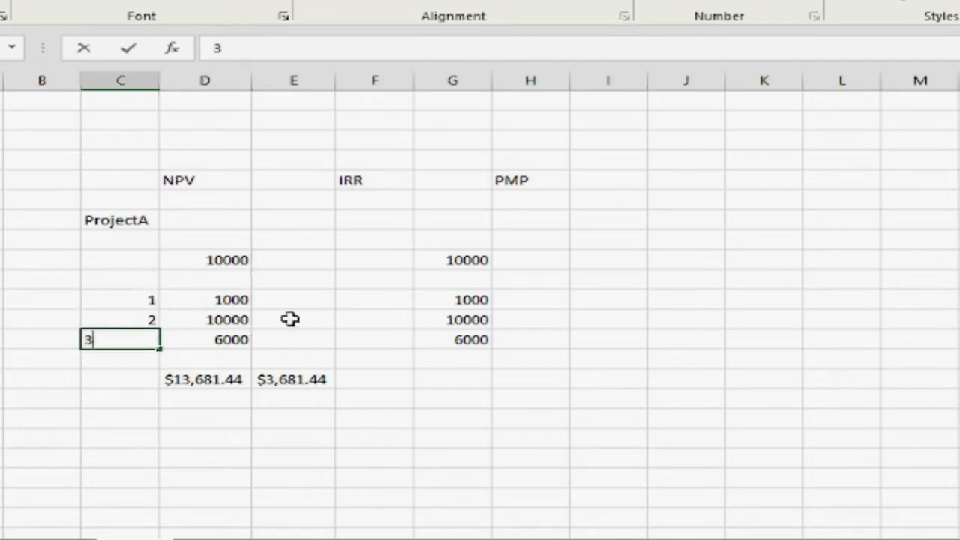
key(Tab)
Examine the yearly cash flows, the initial investment in D9 and the NPV formula in E15
key(Up)
key(Up)
key(Left)
key(Right)
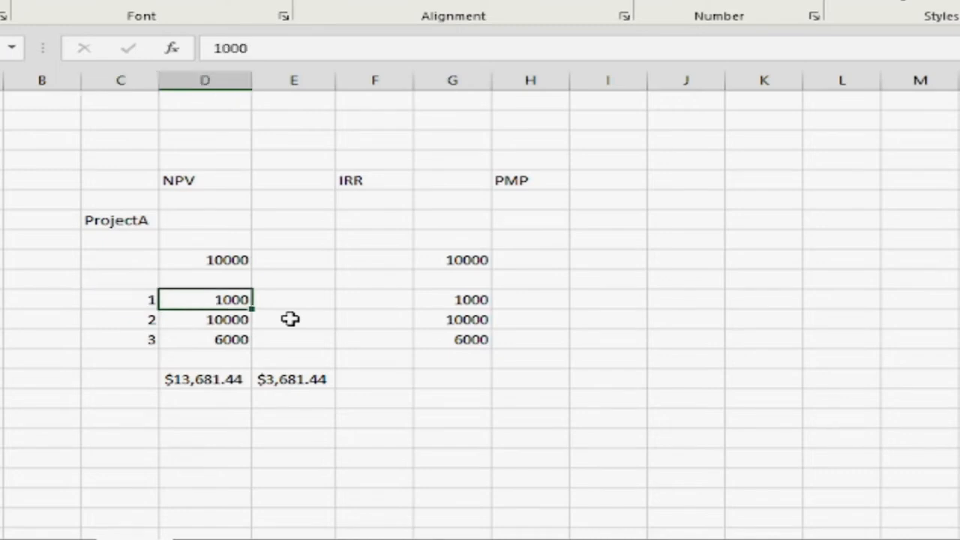
key(Down)
key(Down)
key(Up)
key(Up)
key(Down)
key(Up)
key(Up)
key(Up)
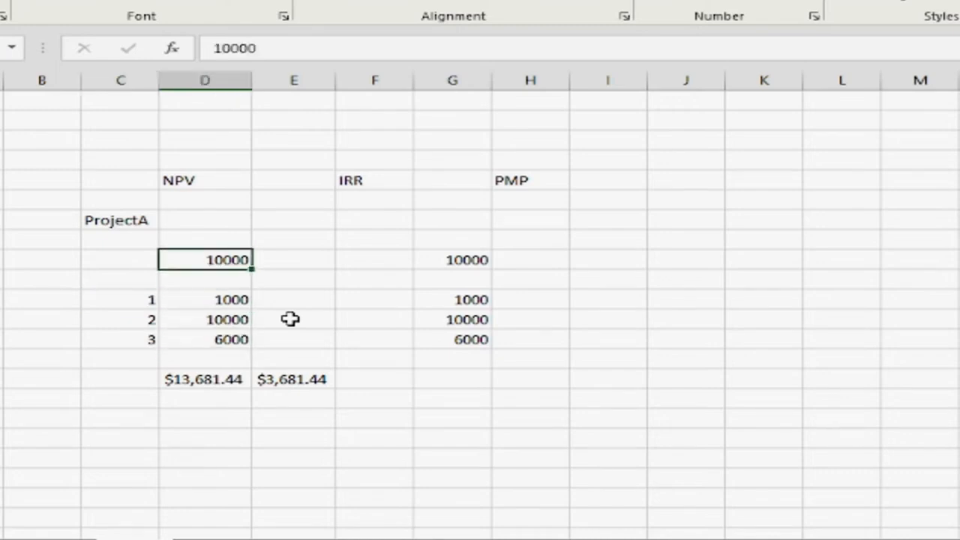
key(Down)
key(Down)
key(Down)
key(Down)
key(Right)
key(Down)
key(Down)
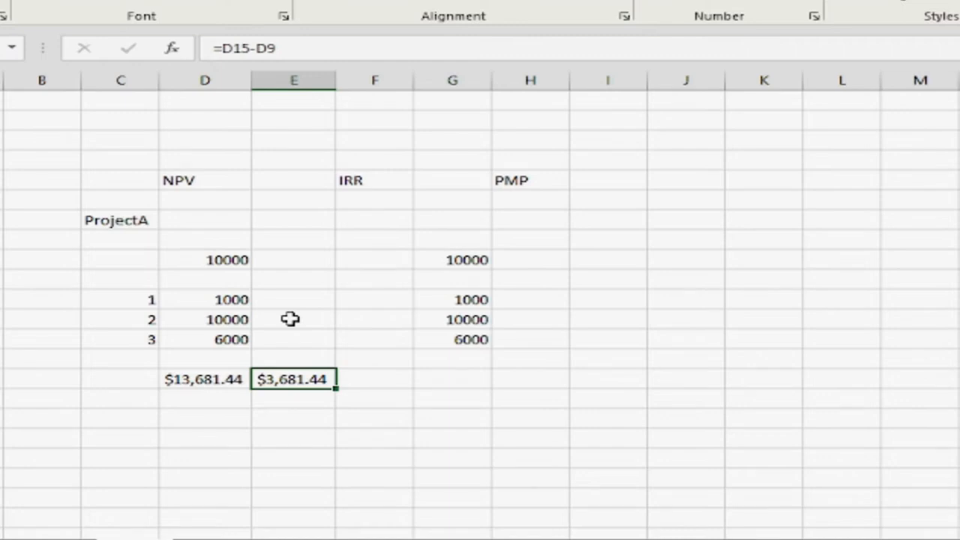
Change the initial investment in G9 to -10000 for the IRR calculation
key(Right)
key(Right)
key(Up)
key(Up)
key(Up)
key(Up)
key(Up)
key(Up)
key(Up)
key(Up)
key(Up)
key(Up)
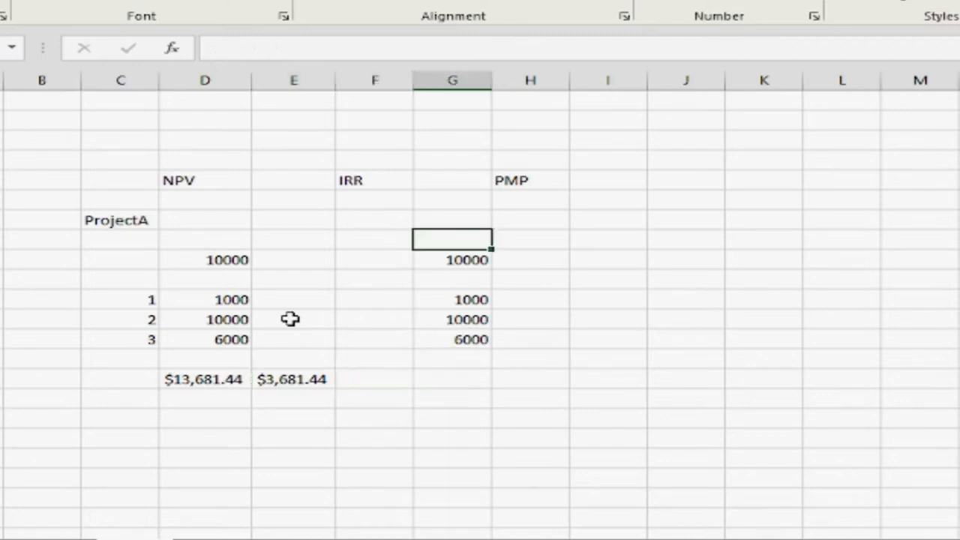
key(Left)
key(Down)
key(Down)
key(Down)
key(Down)
key(Right)
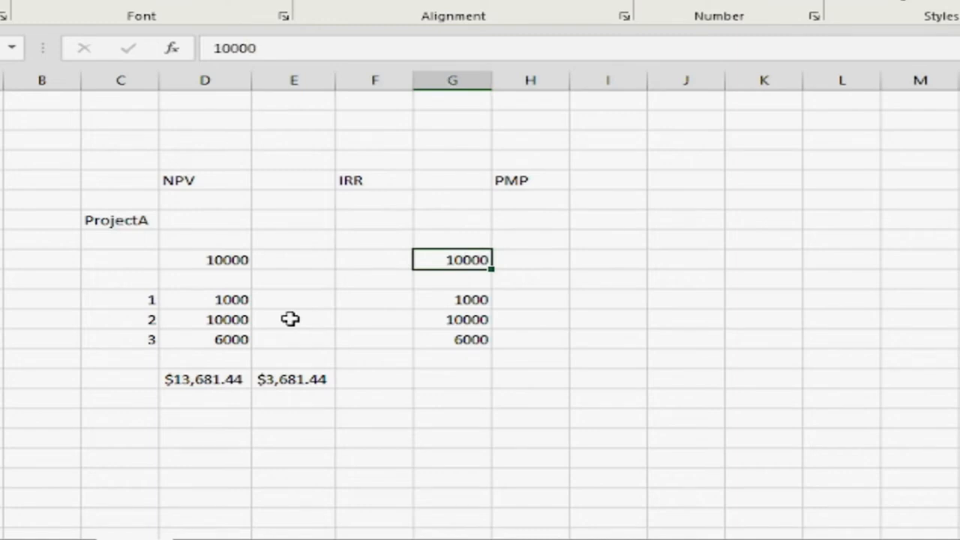
key(F2)
key(Home)
text(-)
key(Tab)
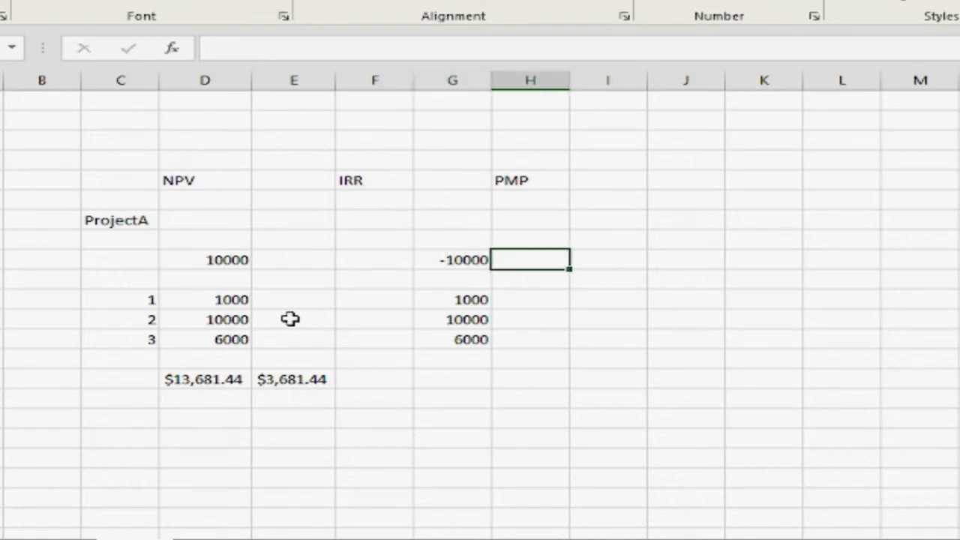
Calculate the internal rate of return in G15 with the formula =IRR(G9:G13)
key(Down)
key(Down)
key(Left)
text(=)
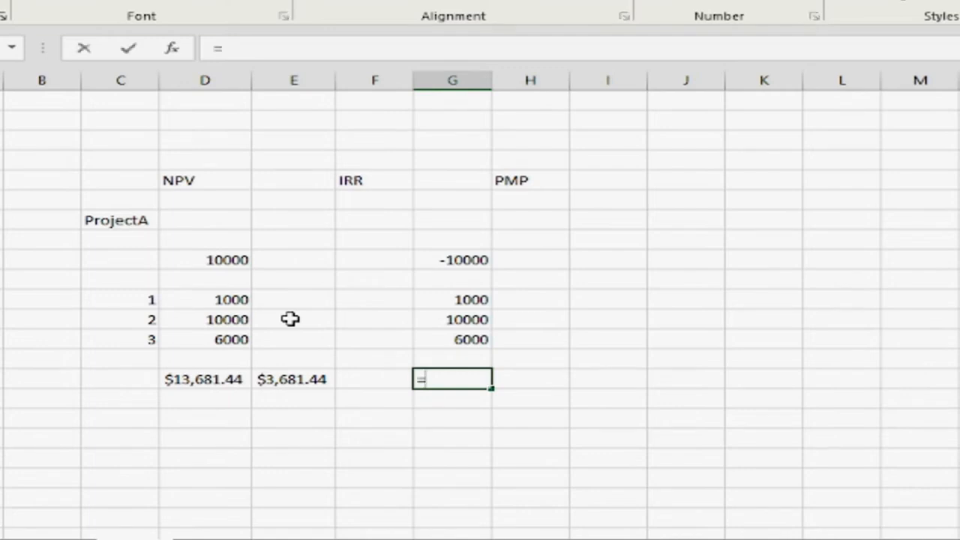
text(irr)
key(Tab)
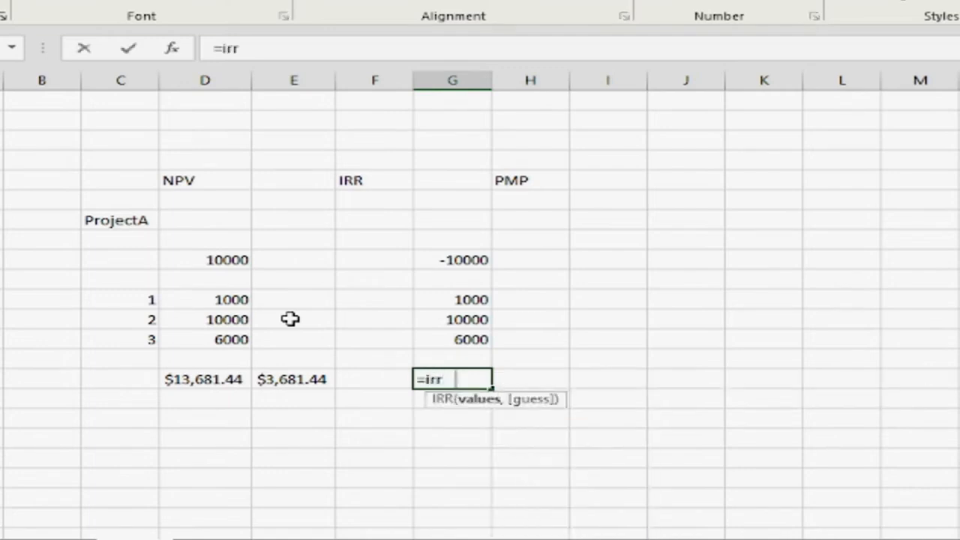
key(Up)
key(Up)
key(shift+Up)
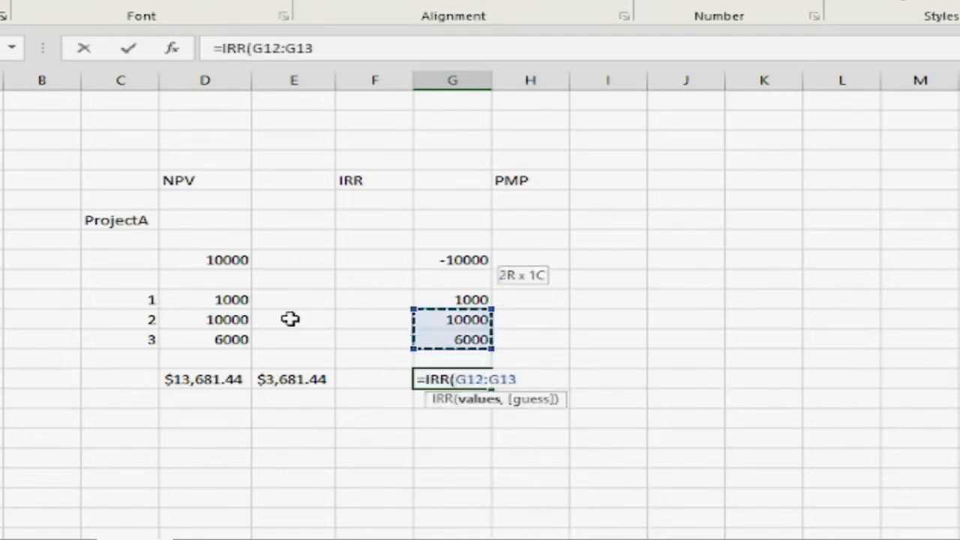
key(shift+Up)
key(shift+Up)
key(shift+Up)
key(Tab)
key(Left)
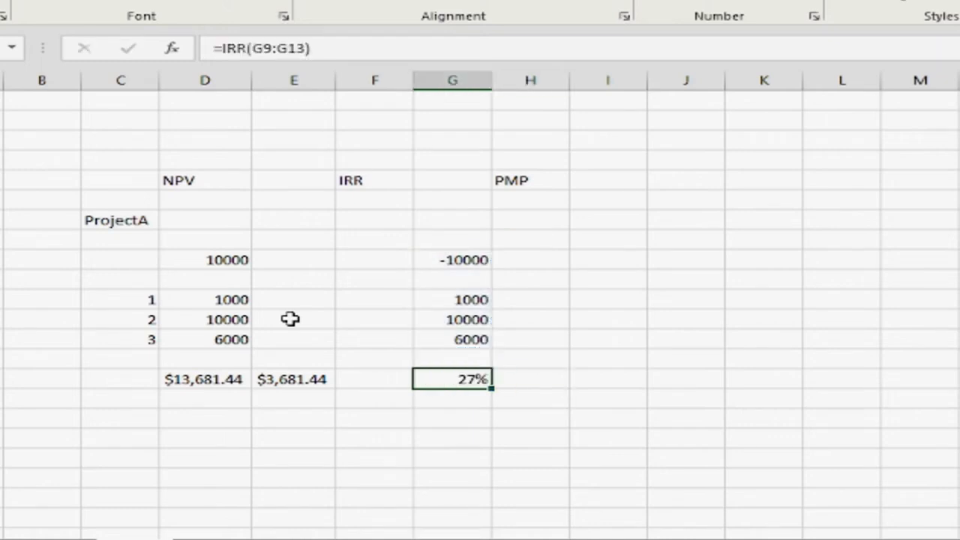
key(Right)
key(Right)
text(=)
key(Left)
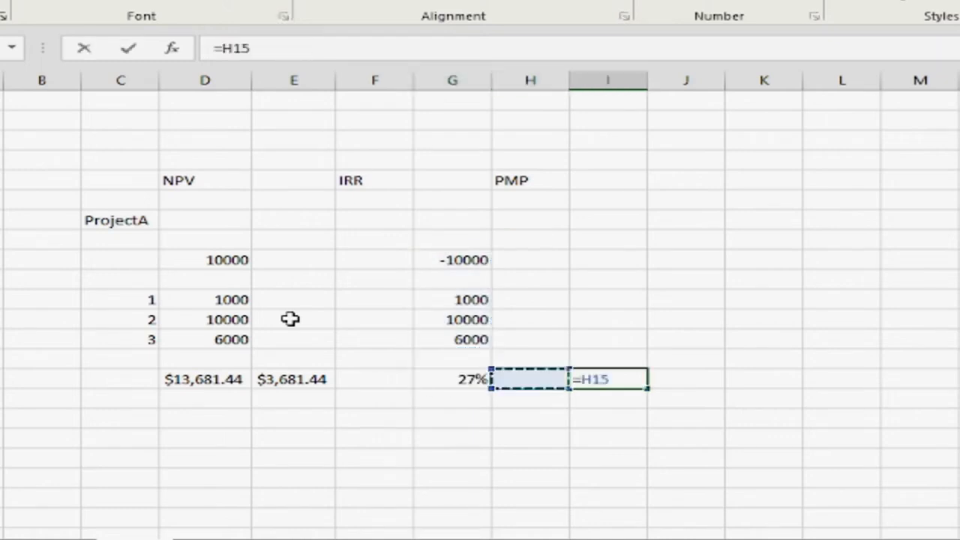
key(Left)
click(705, 385)
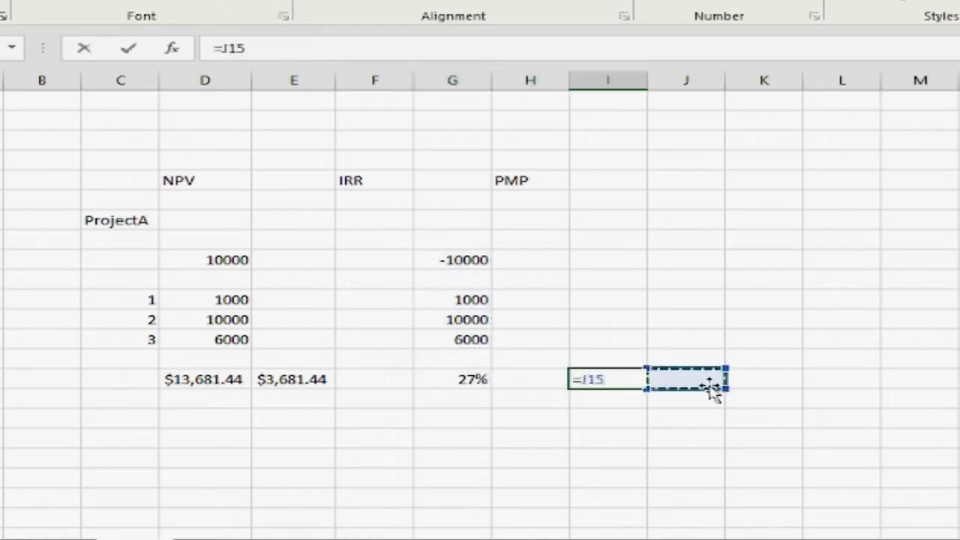
key(Escape)
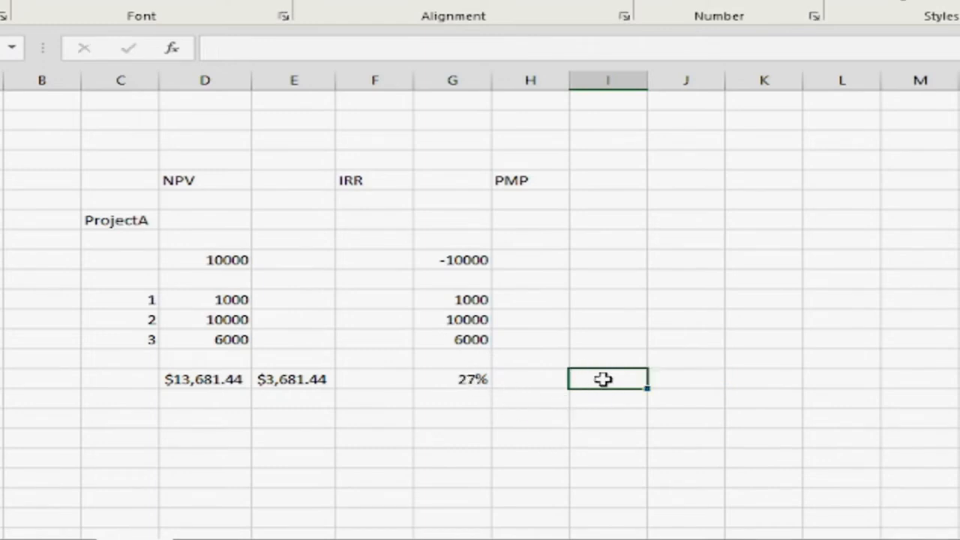
Reference the IRR result in cell I15 with =G15 and format it as a number with two decimals
text(=)
key(Left)
key(Left)
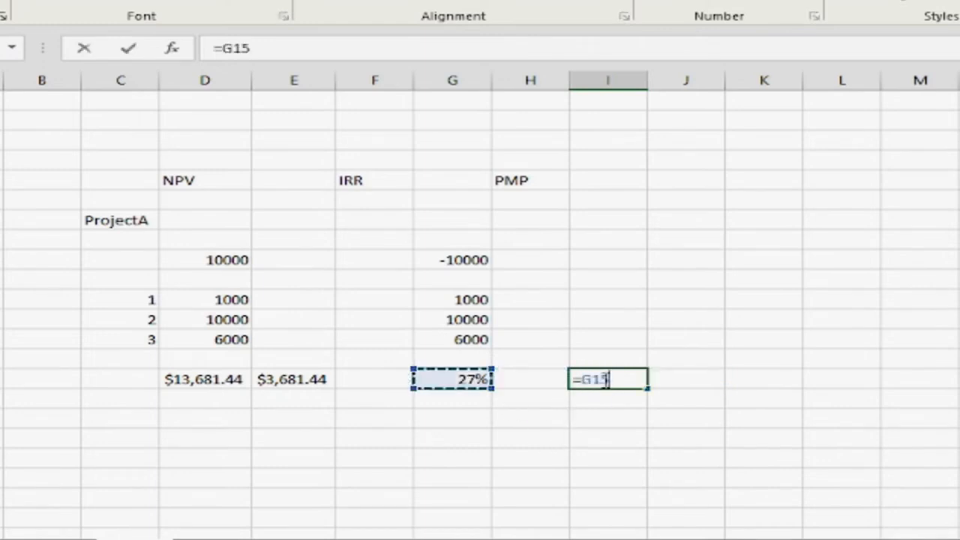
key(Tab)
click(614, 379)
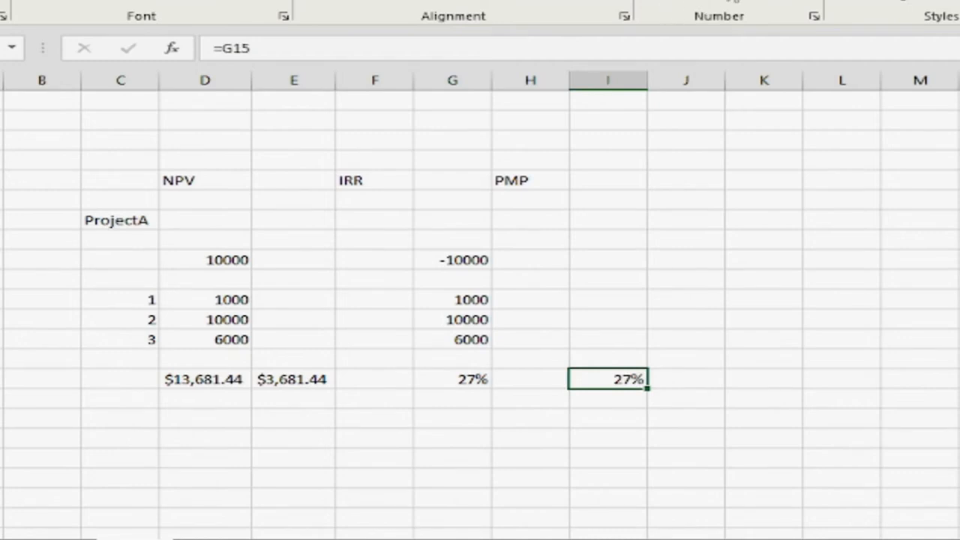
click(731, 1)
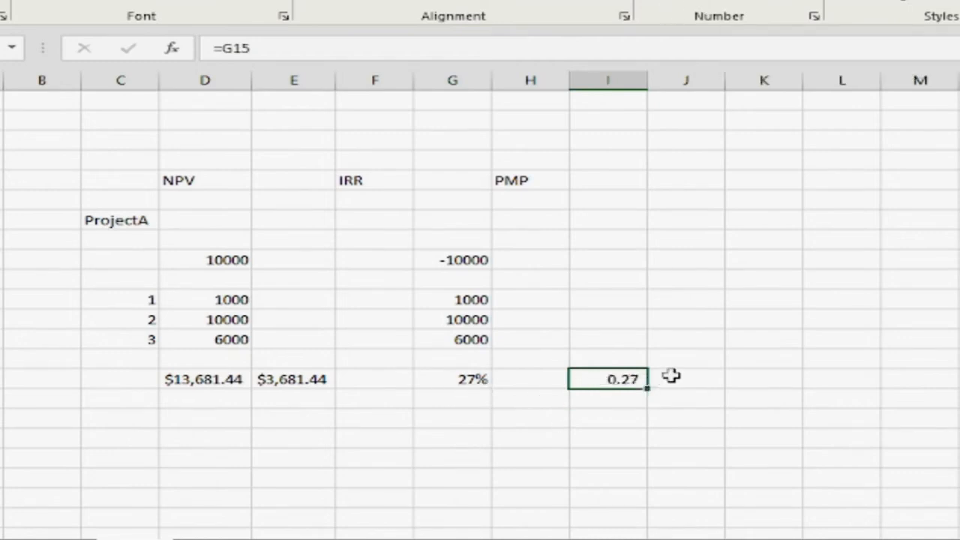
Examine the IRR heading, its cash flows and the results in G15 and I15
key(Right)
key(Left)
key(Left)
key(Left)
key(Up)
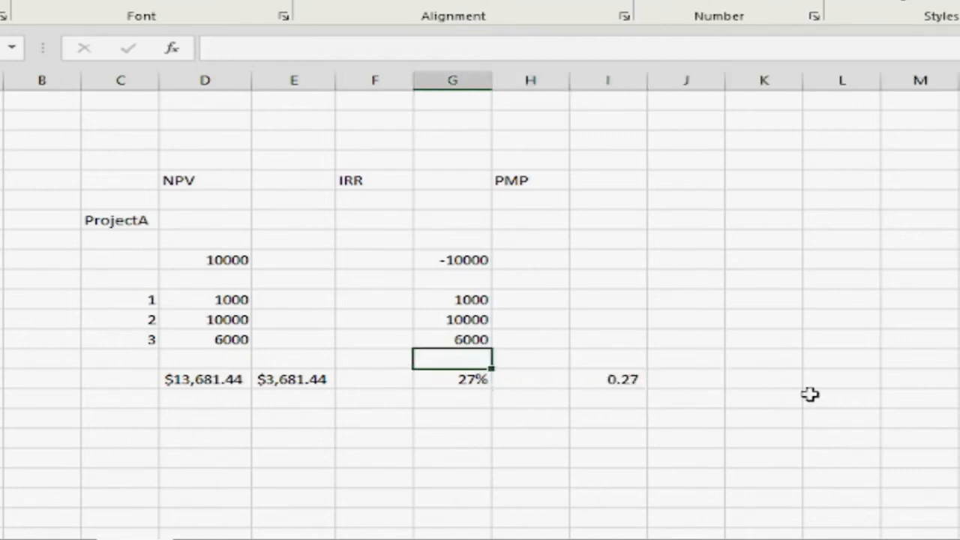
key(Up)
key(Up)
key(Up)
key(Up)
key(Up)
key(Up)
key(Up)
key(Up)
key(Up)
key(Left)
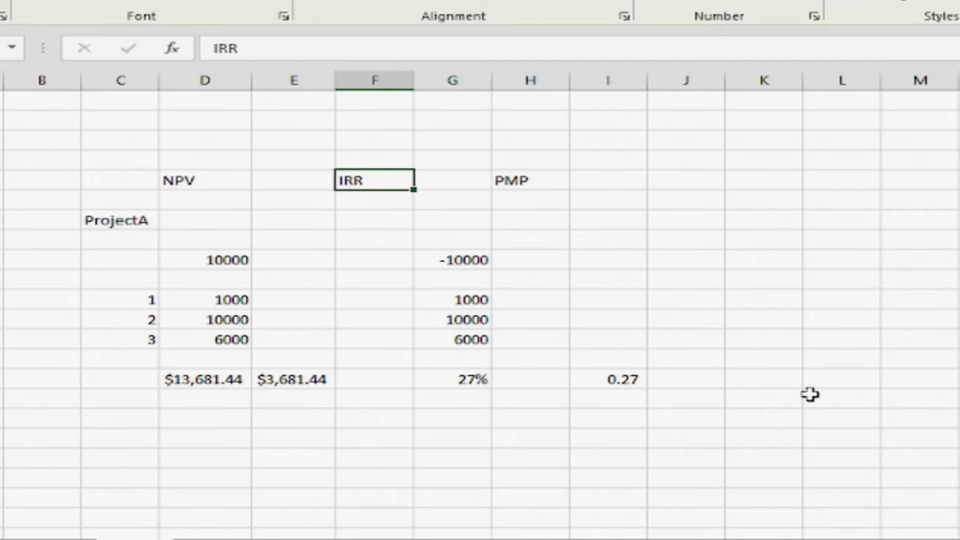
key(Down)
key(Down)
key(Down)
key(Down)
key(Down)
key(Down)
key(Down)
key(Down)
key(Down)
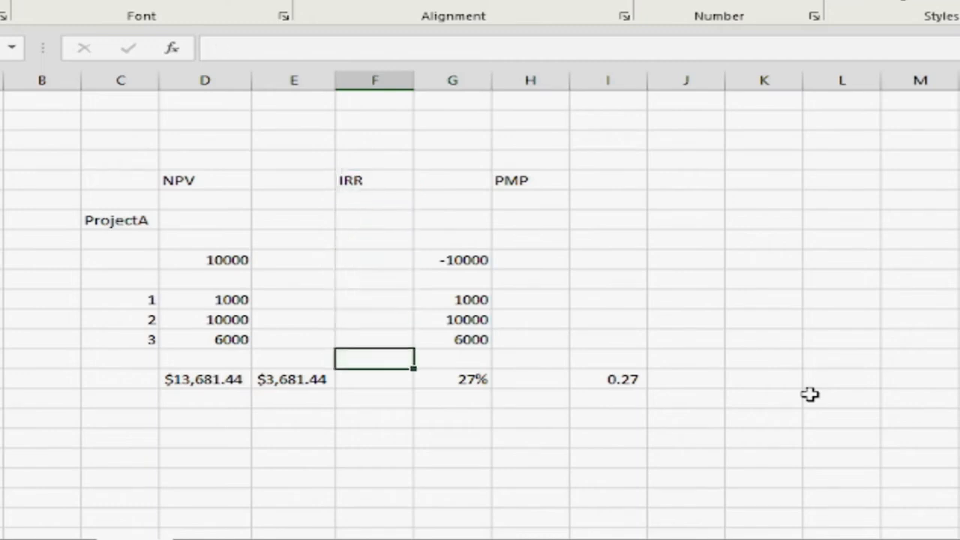
key(Up)
key(Up)
key(Up)
key(Up)
key(Up)
key(Up)
key(Up)
key(Up)
key(Up)
key(Left)
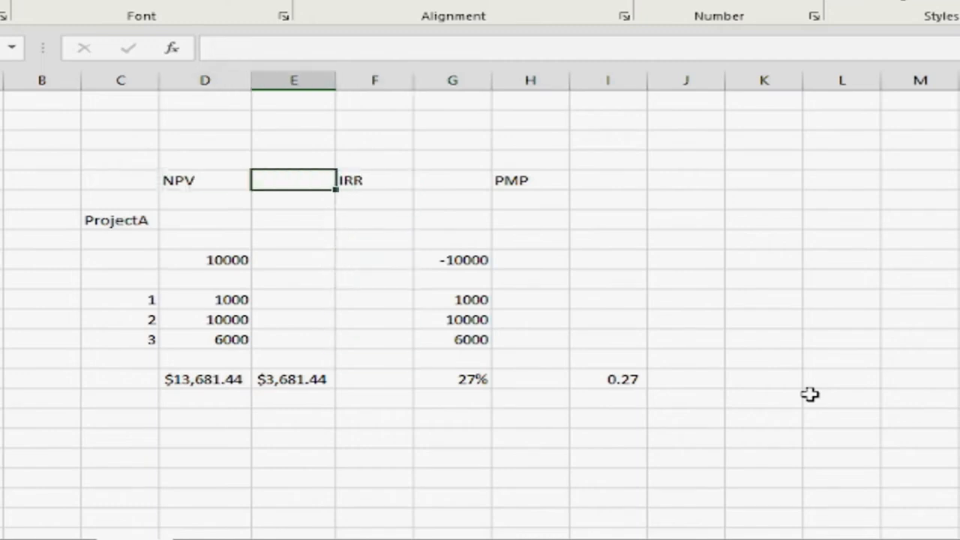
key(Right)
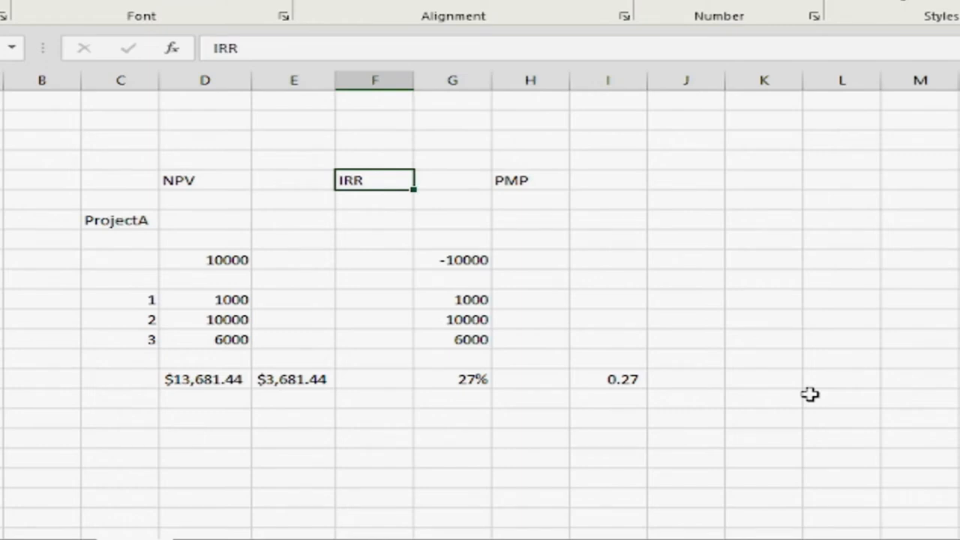
key(Down)
key(Down)
key(Down)
key(Down)
key(Down)
key(Down)
key(Down)
key(Down)
key(Down)
key(Down)
key(Right)
key(Right)
key(Right)
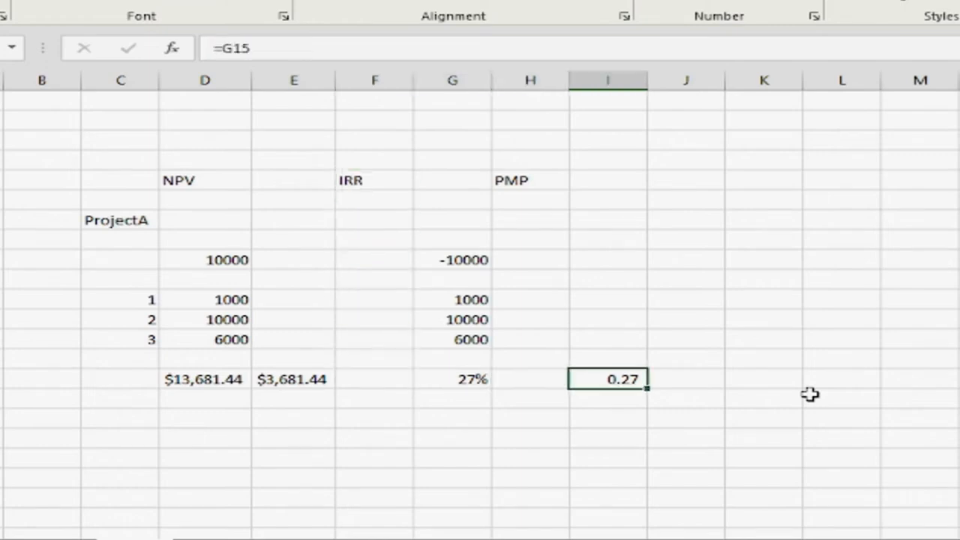
key(Left)
key(Left)
key(Up)
key(Up)
key(Up)
key(Up)
key(Up)
key(Up)
key(Up)
key(Up)
key(Up)
key(Up)
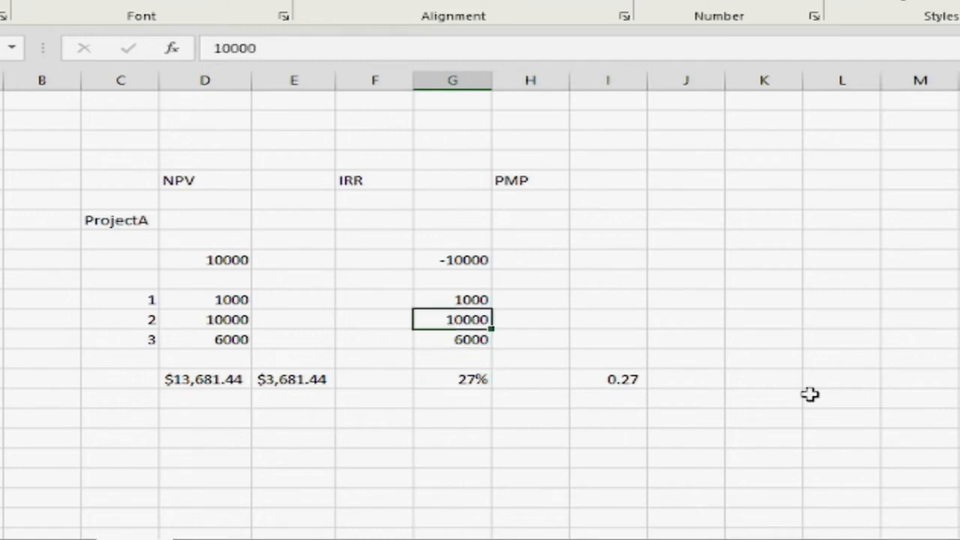
key(Left)
key(Left)
key(Left)
key(Right)
key(Right)
key(Right)
key(Right)
key(Right)
key(Right)
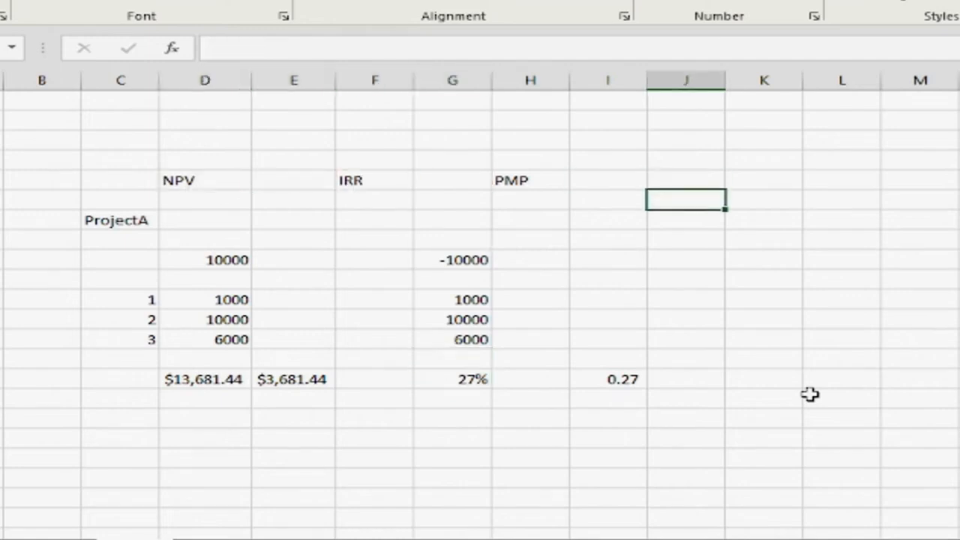
text(N)
key(BackSpace)
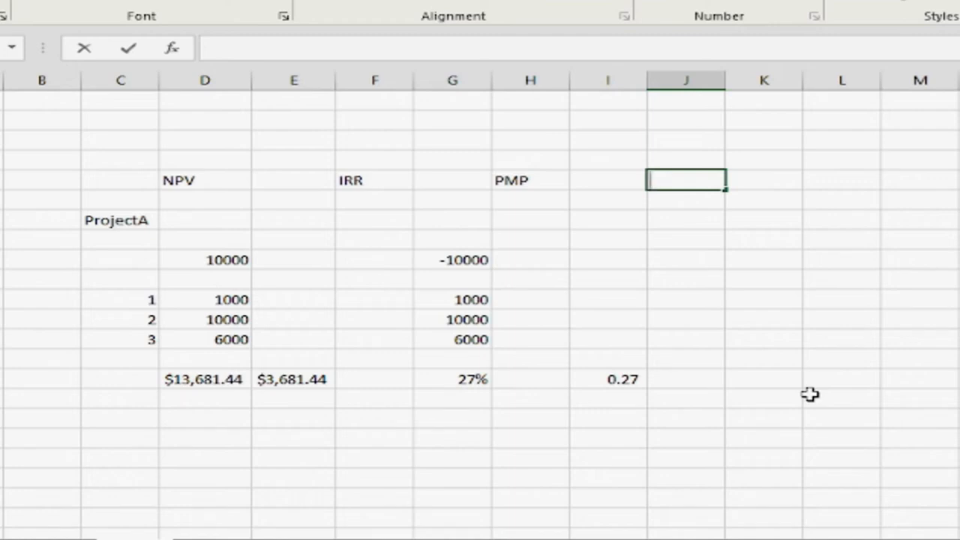
key(Left)
key(Left)
key(Left)
key(Left)
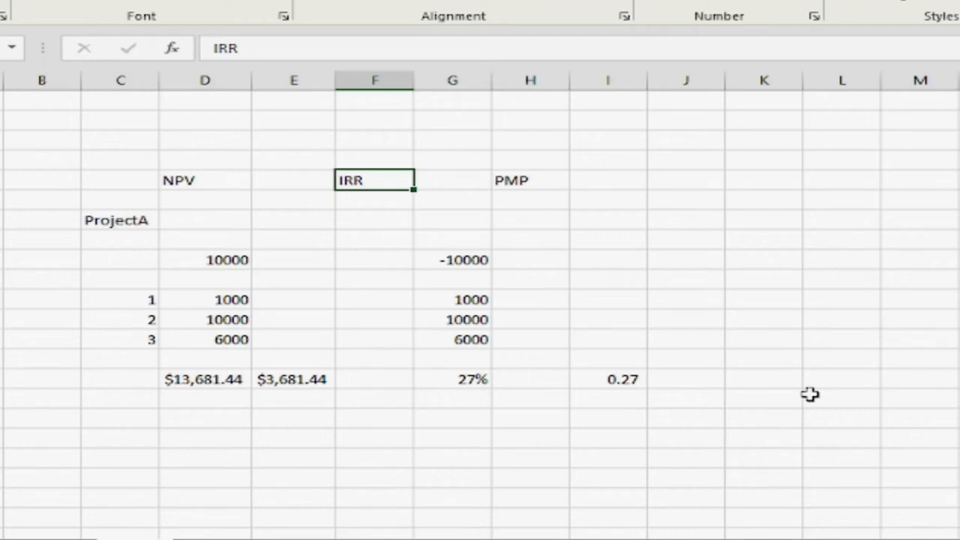
Compare the NPV result in E15 with the IRR results in G15 and I15
key(Down)
key(Down)
key(Down)
key(Down)
key(Down)
key(Down)
key(Down)
key(Down)
key(Down)
key(Left)
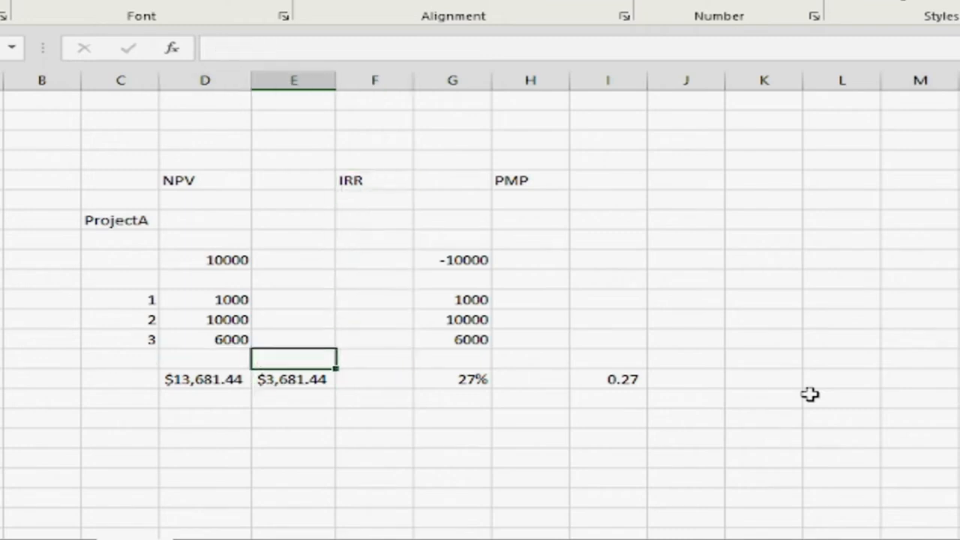
key(Up)
key(Up)
key(Up)
key(Up)
key(Up)
key(Up)
key(Up)
key(Up)
key(Up)
key(Right)
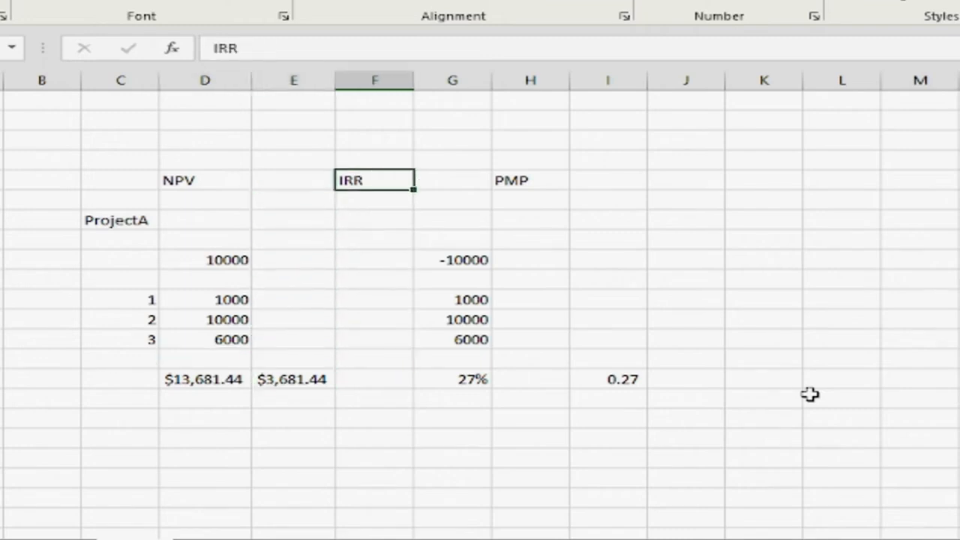
key(Down)
key(Down)
key(Down)
key(Down)
key(Down)
key(Down)
key(Down)
key(Down)
key(Down)
key(Down)
key(Down)
key(Right)
key(Right)
key(Right)
key(Up)
key(Left)
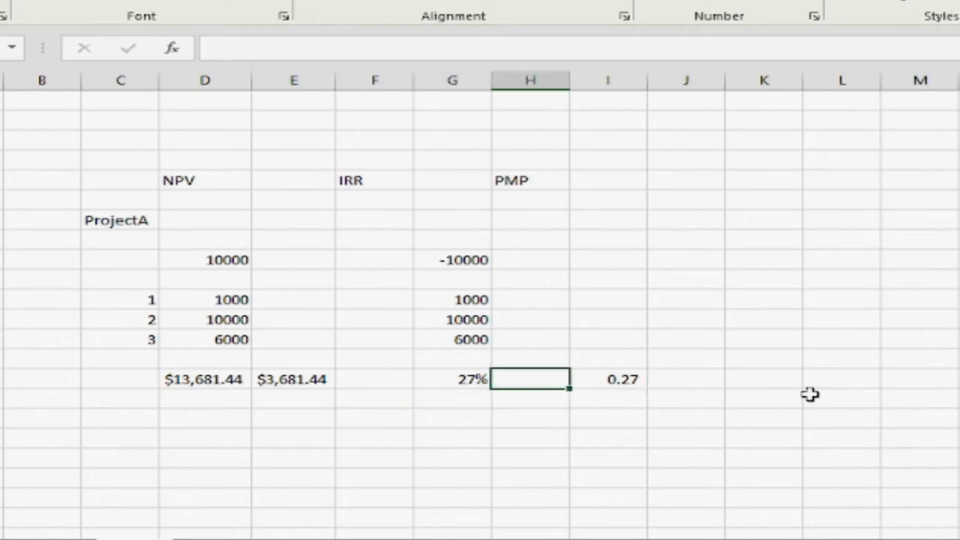
key(Left)
key(Left)
key(Left)
key(Left)
key(Left)
key(Left)
key(Right)
key(Right)
key(Right)
key(Down)
Review the IRR results in G15 and I15
key(Right)
key(Right)
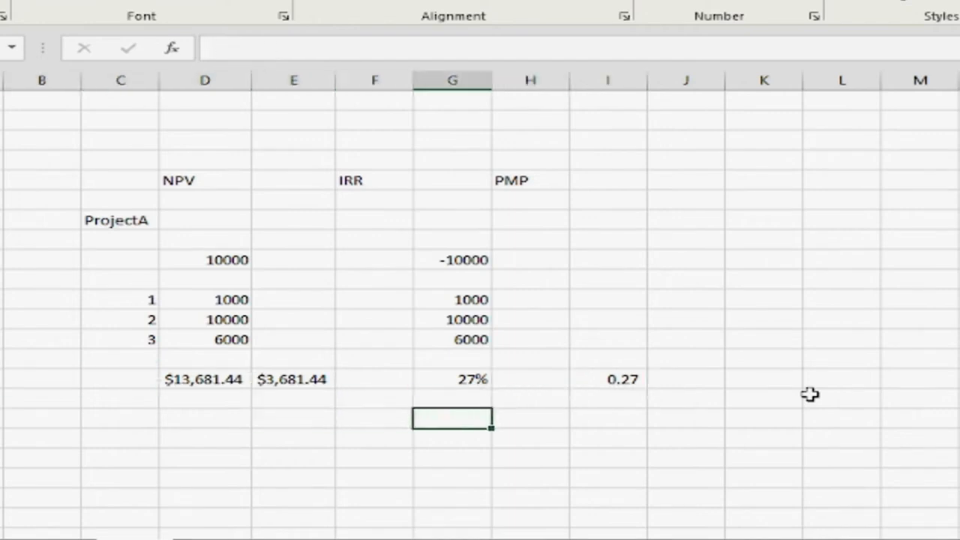
key(Right)
key(Up)
key(Left)
key(Right)
key(Right)
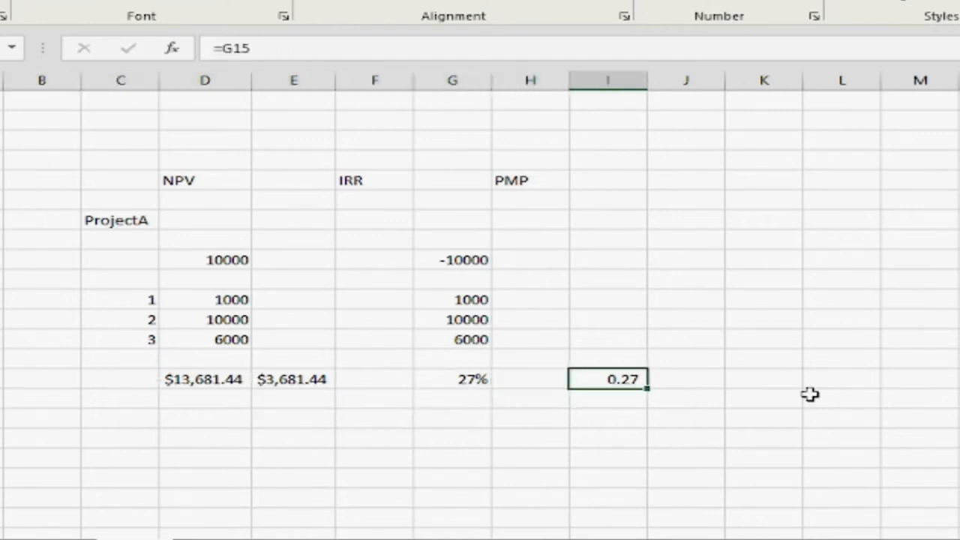
key(Left)
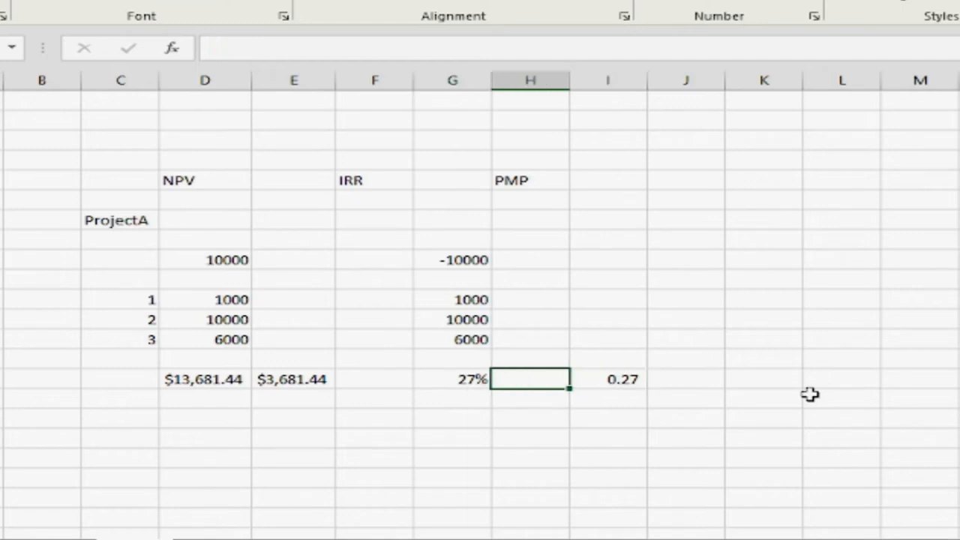
Calculate the present value of the cash flows at the IRR rate in D18 with the formula =NPV(I15,D11:D13)
key(Left)
key(Left)
key(Left)
key(Down)
key(Down)
key(Left)
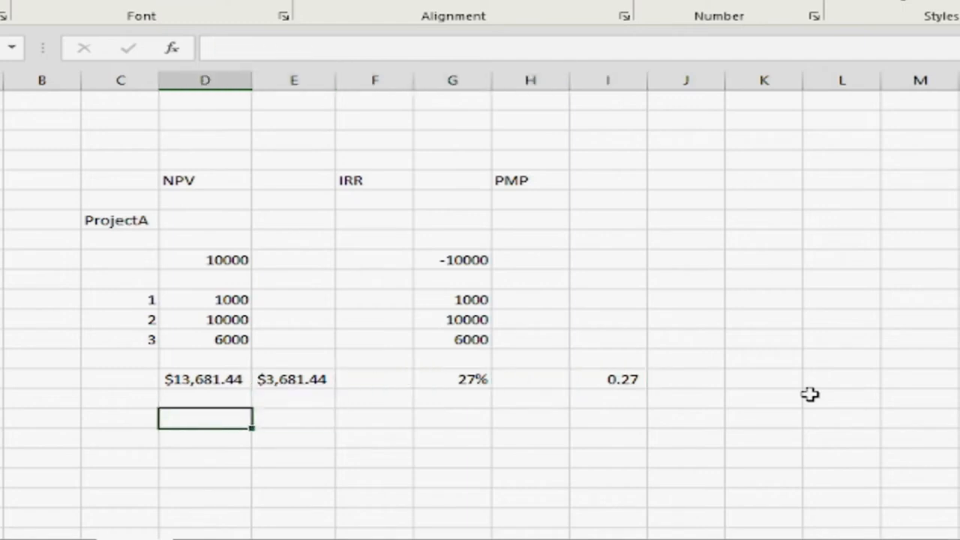
key(Down)
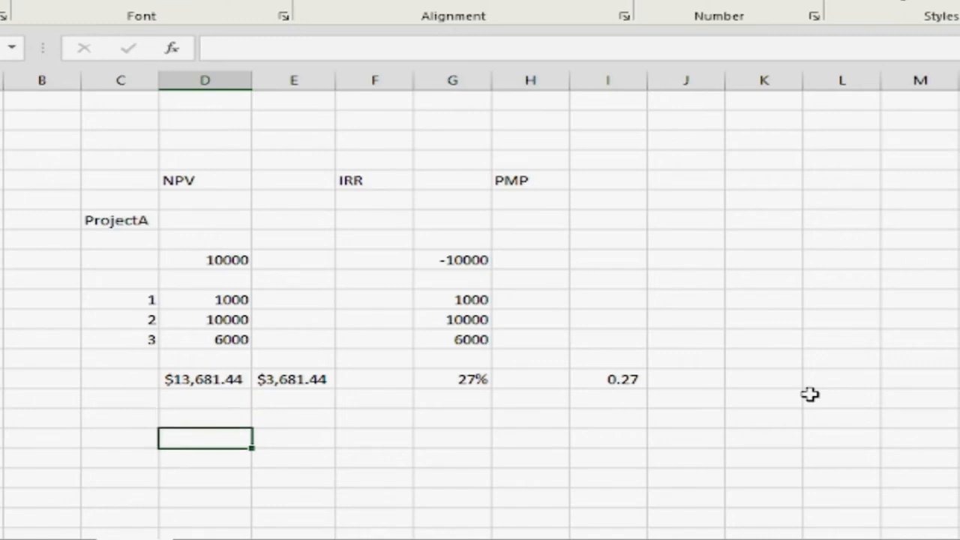
text(=npv)
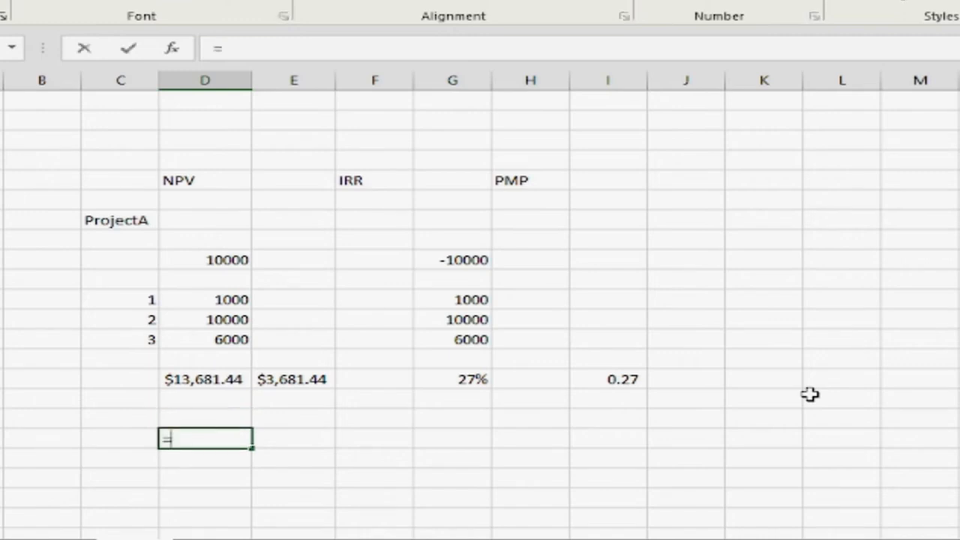
key(Tab)
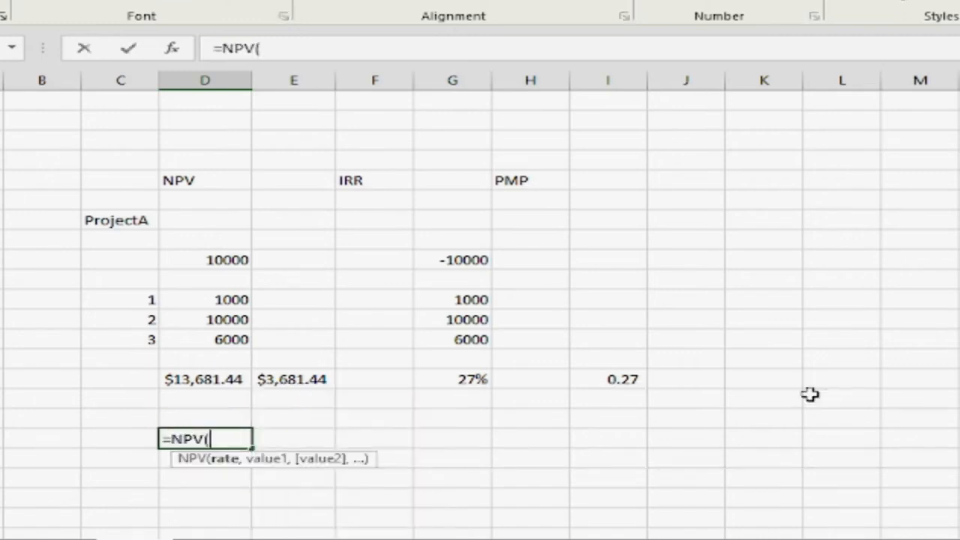
key(Right)
key(Right)
key(Right)
key(Right)
key(Right)
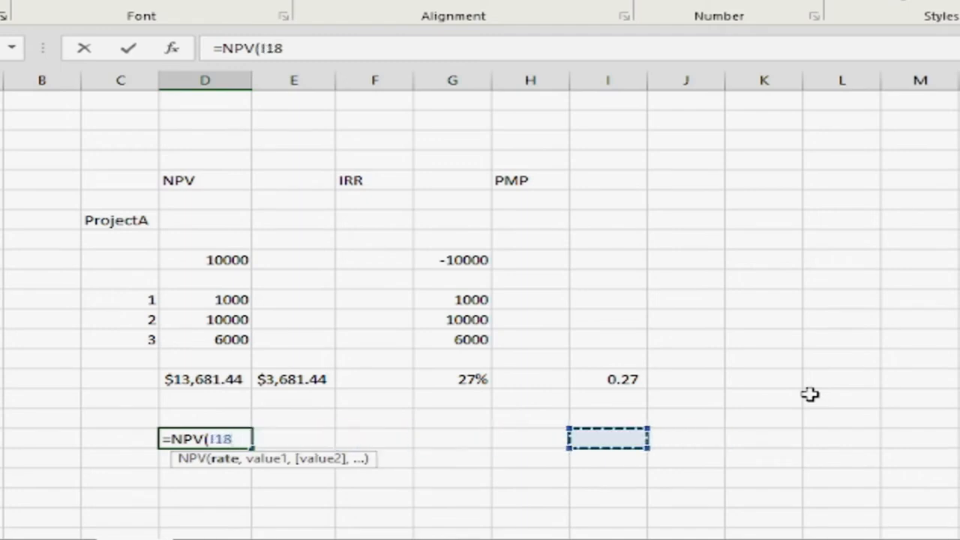
key(Up)
key(Up)
key(Up)
text(,)
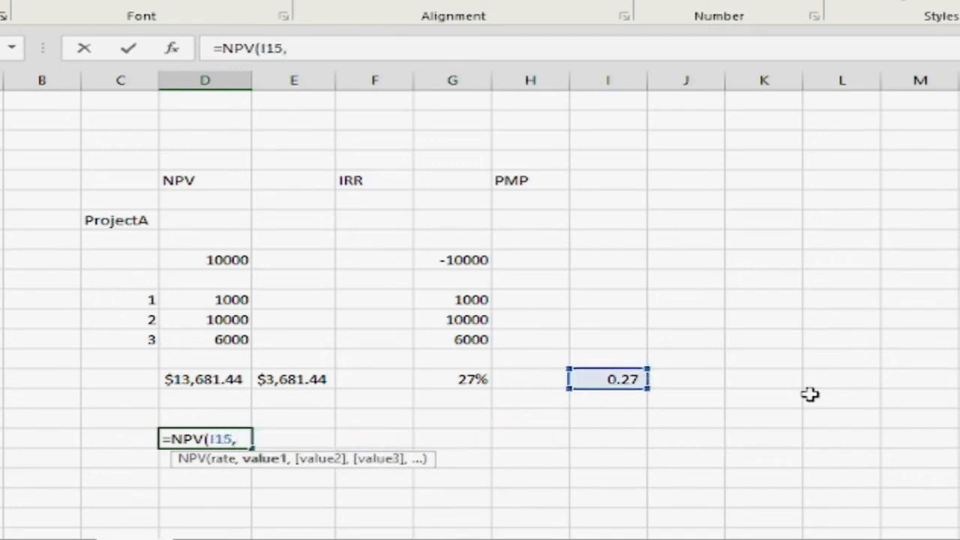
key(Up)
key(Up)
key(Up)
key(Up)
key(Up)
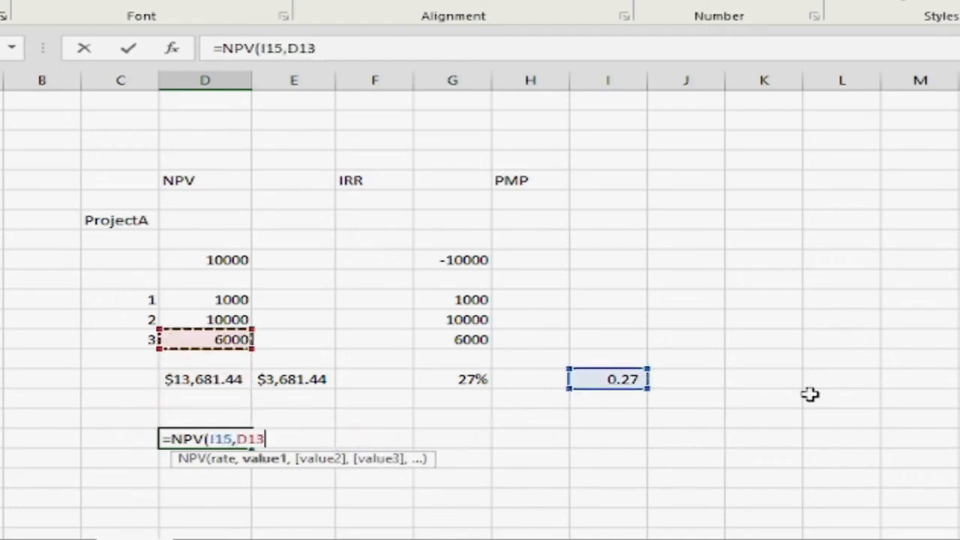
key(shift+Up)
key(shift+Up)
key(Tab)
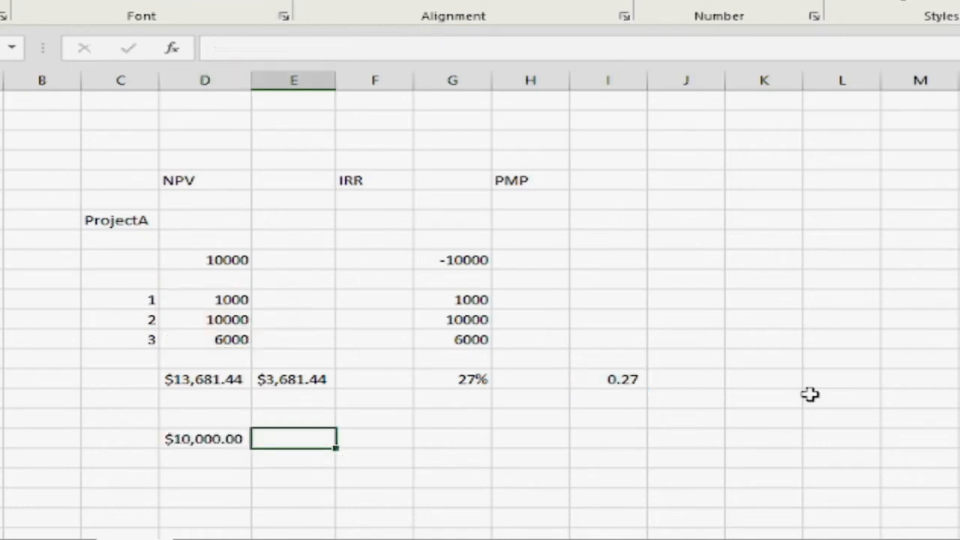
Subtract the initial investment from the new present value in E18 with the formula =D18-D9
key(Left)
key(Up)
key(Up)
key(Up)
key(Up)
key(Up)
key(Up)
key(Up)
key(Up)
key(Up)
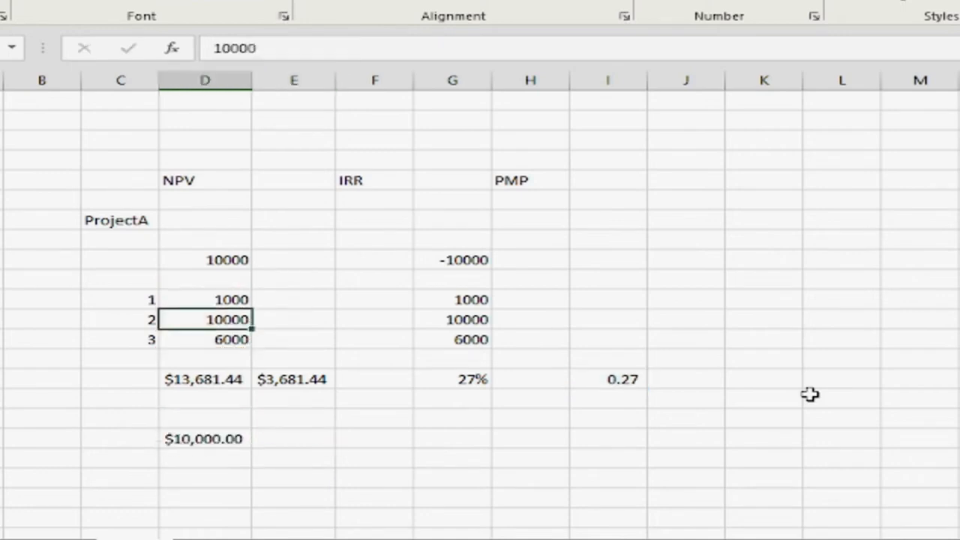
key(Down)
key(Down)
key(Down)
key(Down)
key(Down)
key(Down)
key(Right)
key(Down)
key(Down)
key(Down)
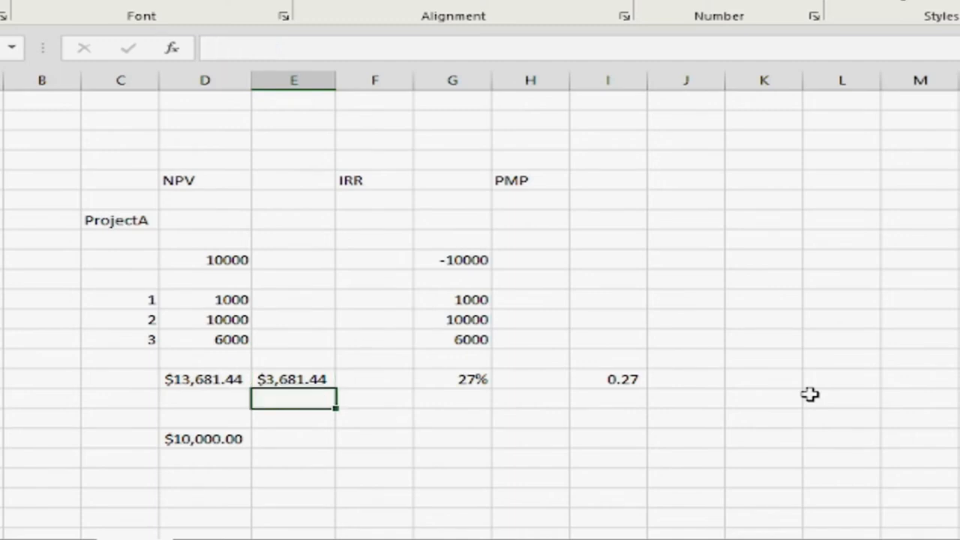
text(=)
key(Left)
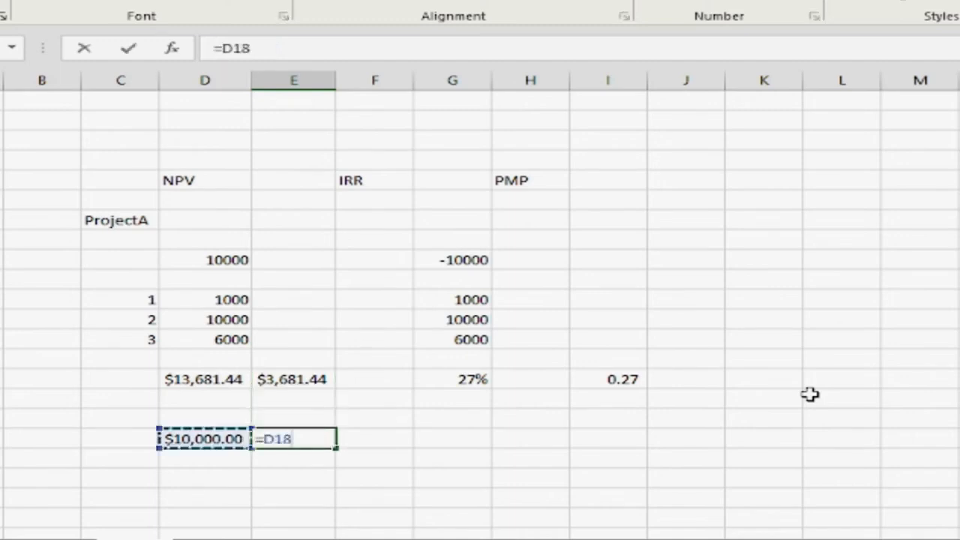
text(-)
key(Up)
key(Up)
key(Up)
key(Up)
key(Up)
key(Up)
key(Up)
key(Up)
key(Up)
key(Left)
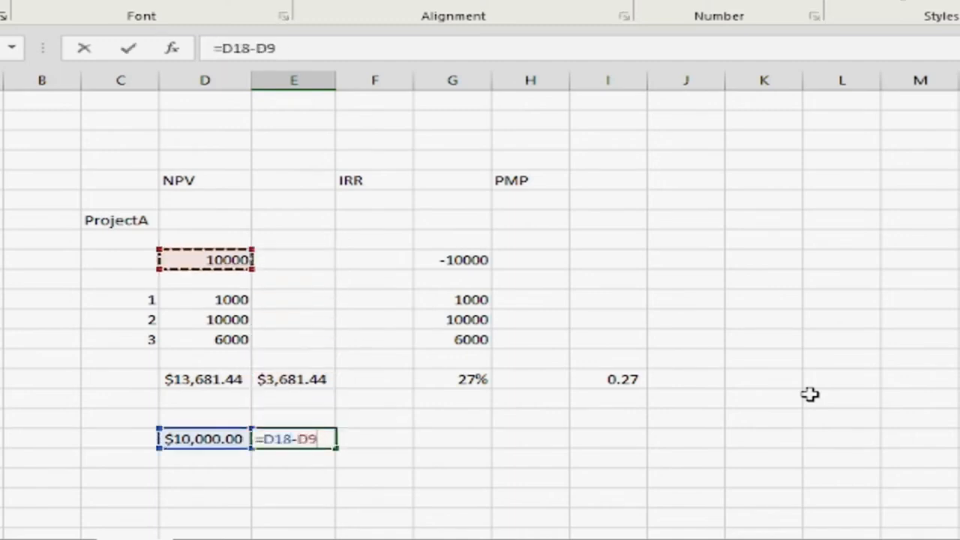
key(Tab)
key(Left)
key(Left)
key(Down)
key(Down)
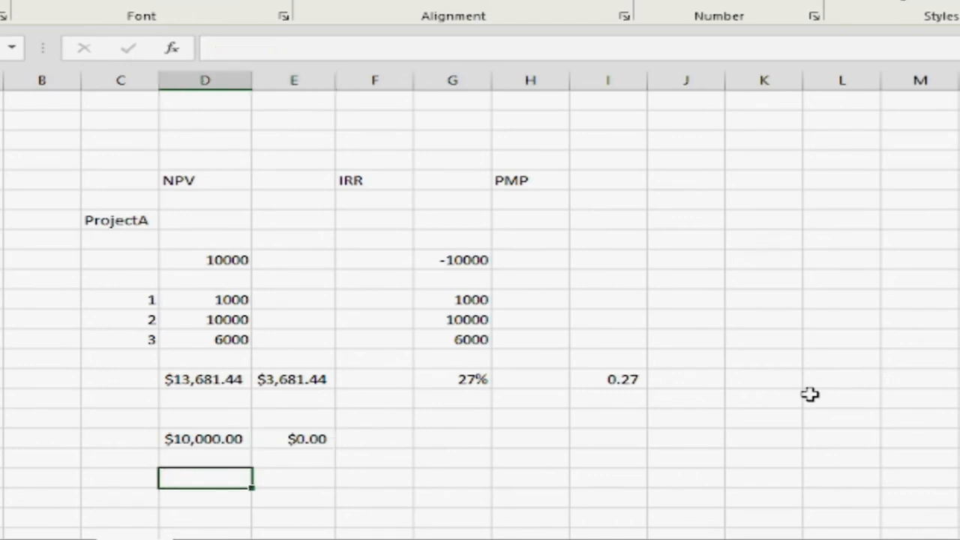
text(=npv)
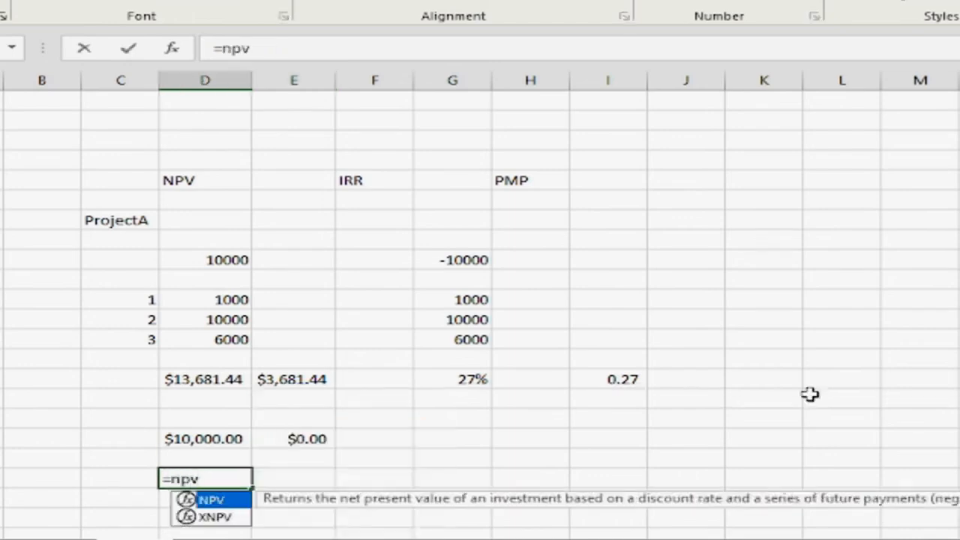
text(()
key(Up)
key(Up)
key(Up)
key(Up)
key(Up)
key(Up)
key(Right)
key(Right)
key(Right)
key(Right)
key(Right)
key(Down)
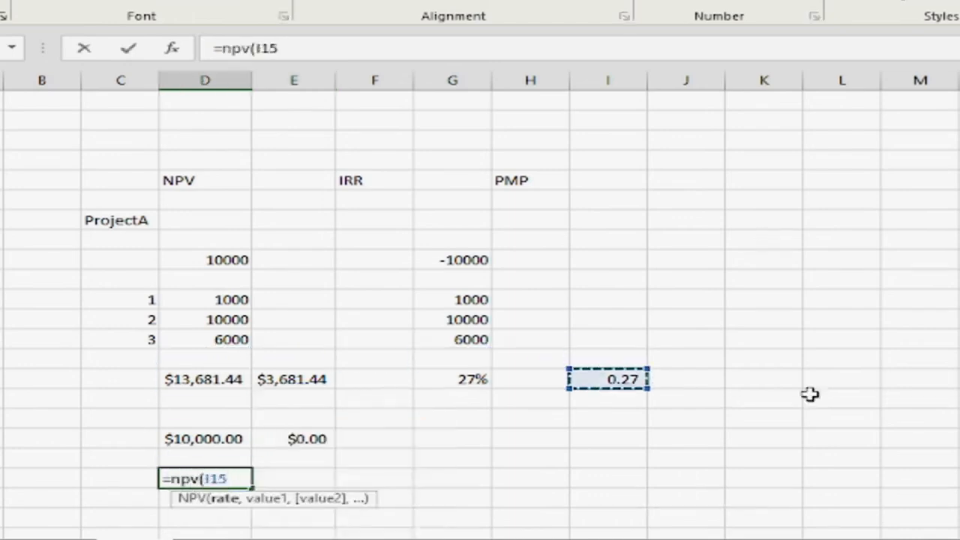
key(Escape)
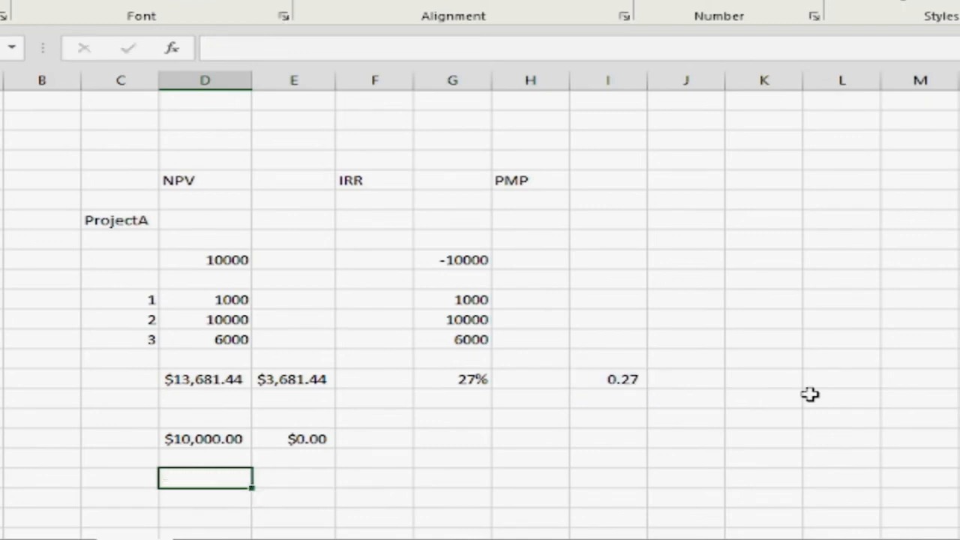
Calculate the net present value at the IRR rate in D20 with the single formula =-D9+NPV(I15,D11:D13)
text(=-)
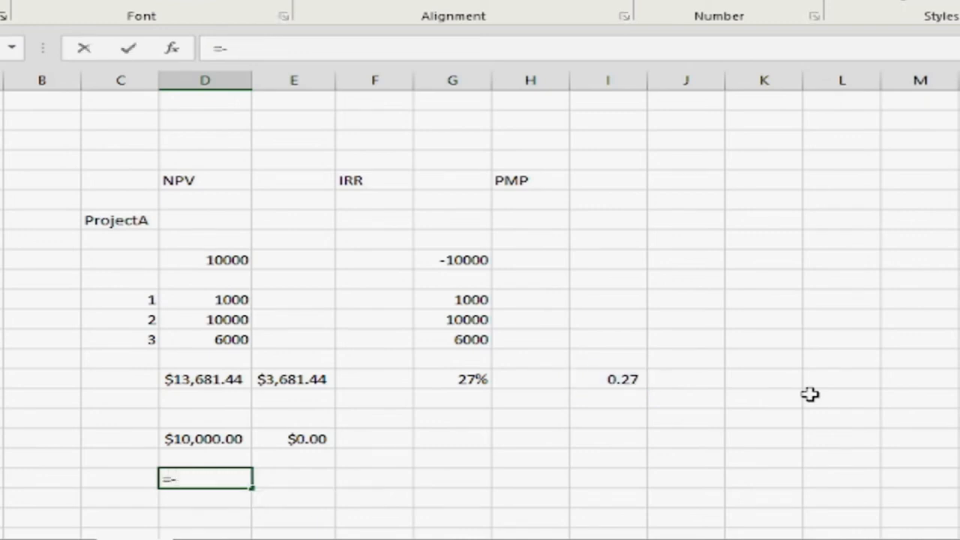
key(Up)
key(Up)
key(Up)
key(Up)
key(Up)
key(Up)
key(Up)
key(Up)
key(Up)
key(Up)
key(Up)
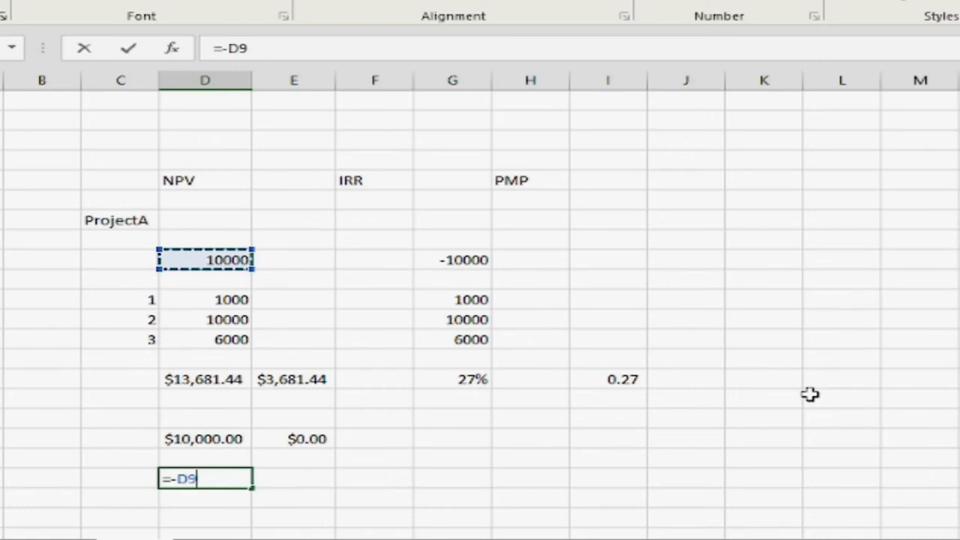
text(+npv)
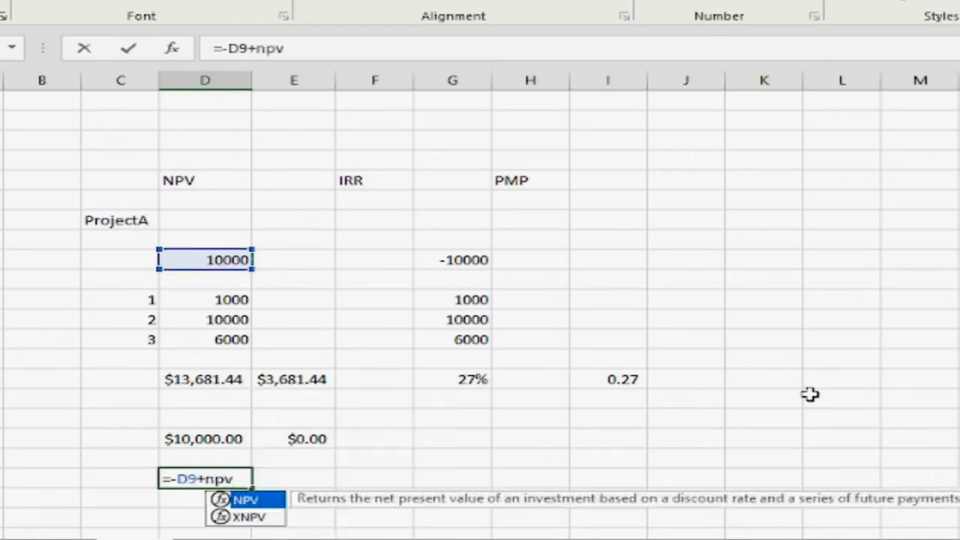
key(Tab)
key(Up)
key(Up)
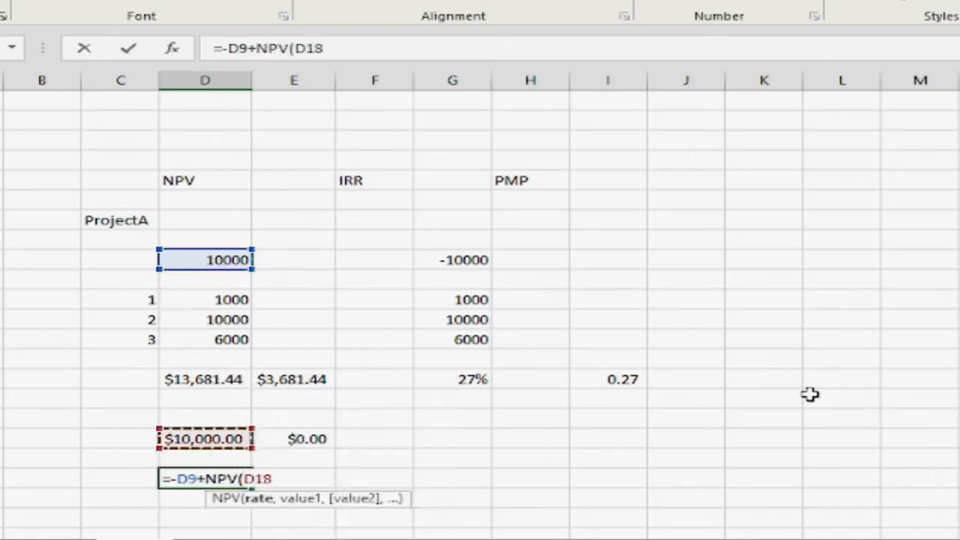
key(Right)
key(Right)
key(Right)
key(Right)
key(Right)
key(Right)
key(Up)
key(Up)
key(Left)
key(Up)
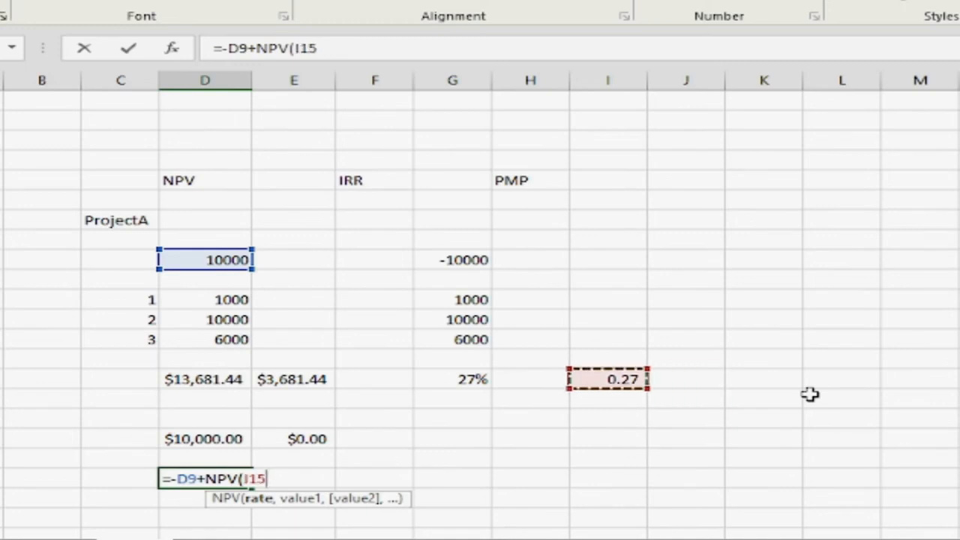
text(,)
key(Up)
key(Up)
key(Up)
key(Up)
key(Up)
key(Up)
key(Up)
key(Up)
key(shift+Up)
key(shift+Up)
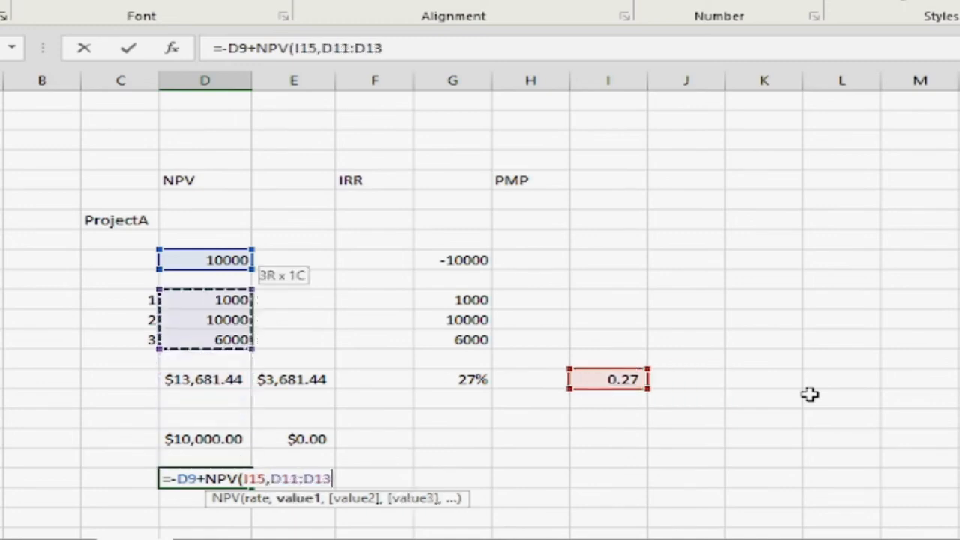
key(Tab)
key(Return)
key(Left)
key(Down)
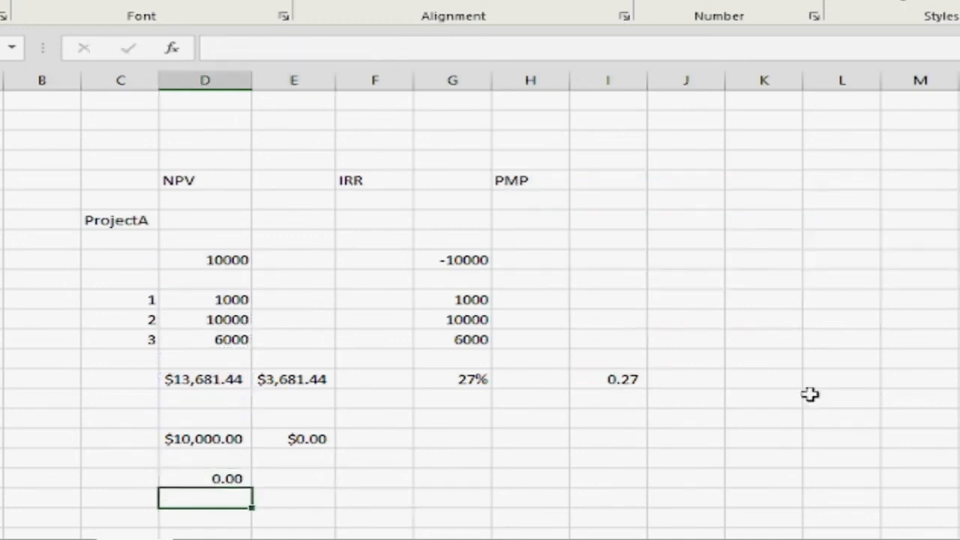
Examine the combined NPV formula in D20 alongside the IRR results in row 15
key(Up)
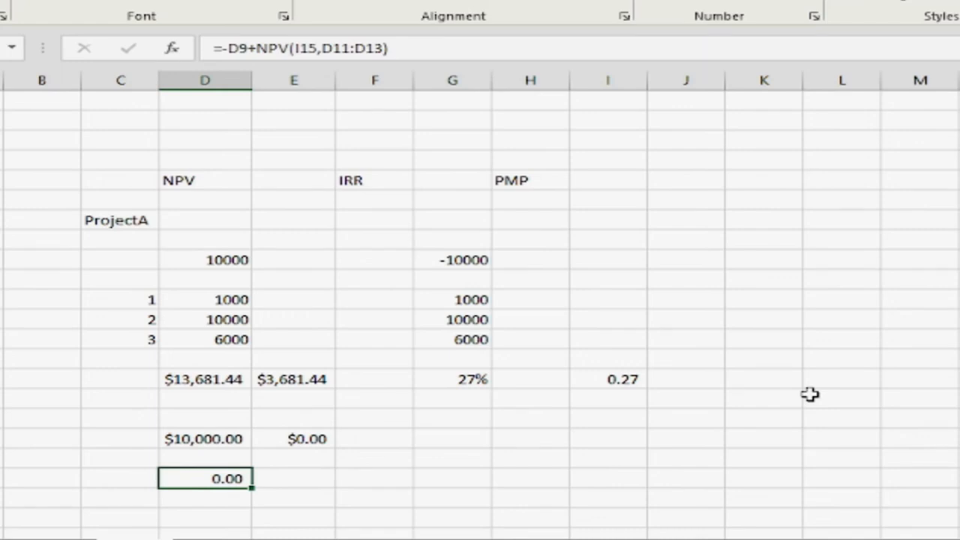
key(Up)
key(Up)
key(Right)
key(Right)
key(Right)
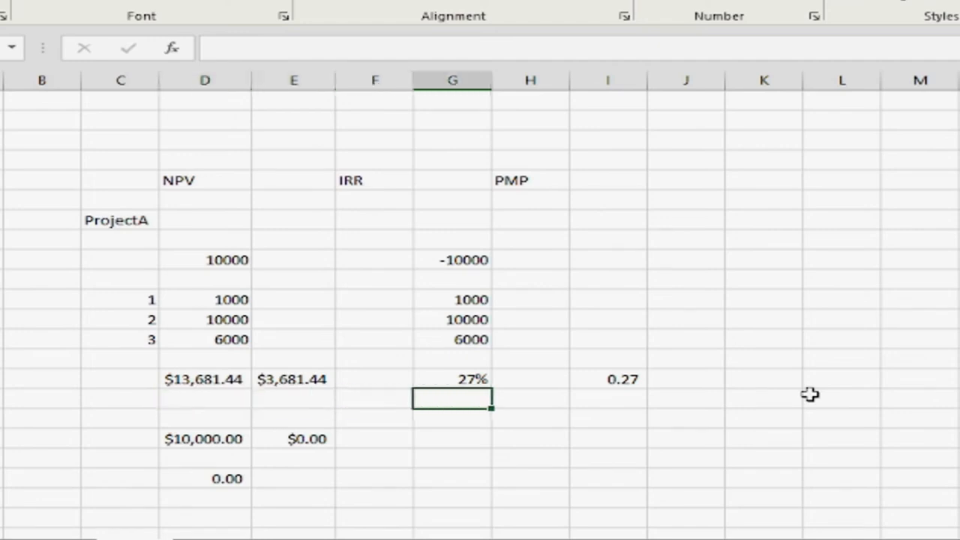
key(Right)
key(Right)
key(Up)
key(Left)
key(Left)
key(Down)
key(Down)
key(Down)
key(Left)
key(Left)
key(Left)
key(Up)
key(Up)
key(Up)
key(Up)
key(Up)
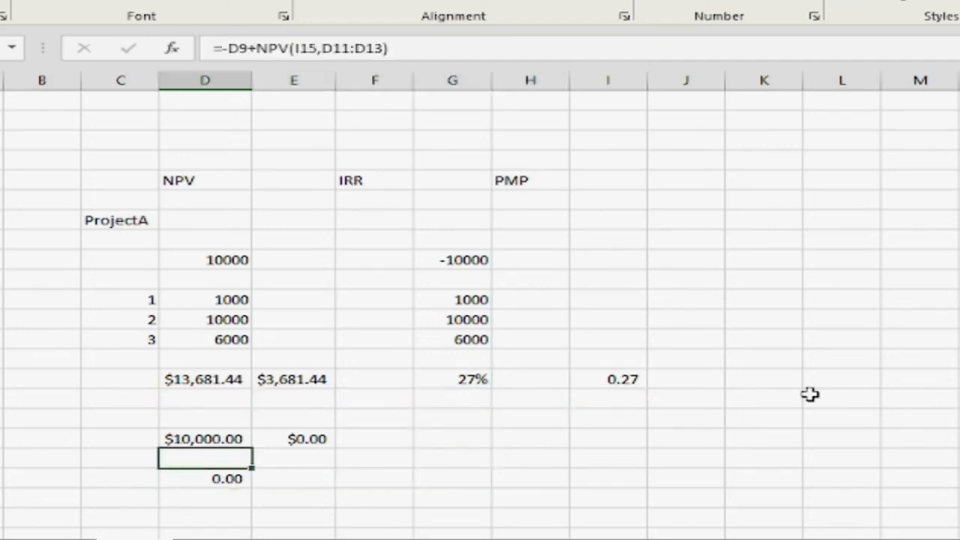
Compare the NPV results in E15 and row 18 with the IRR rate in I15
key(Right)
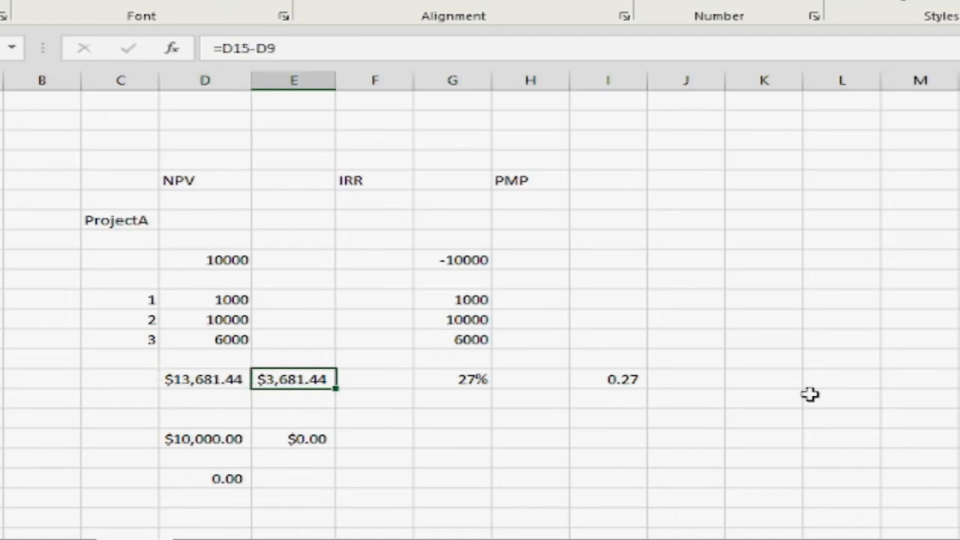
key(Right)
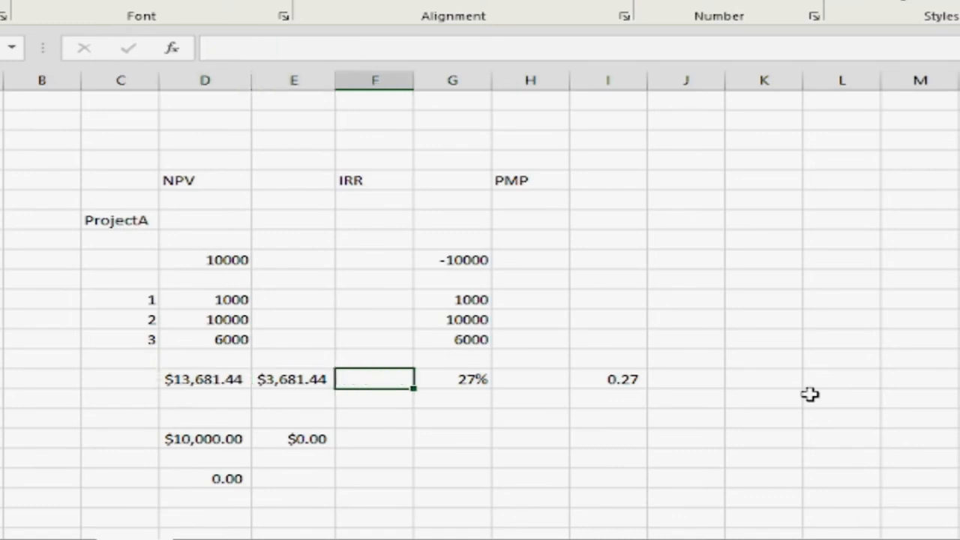
key(Right)
key(Right)
key(Right)
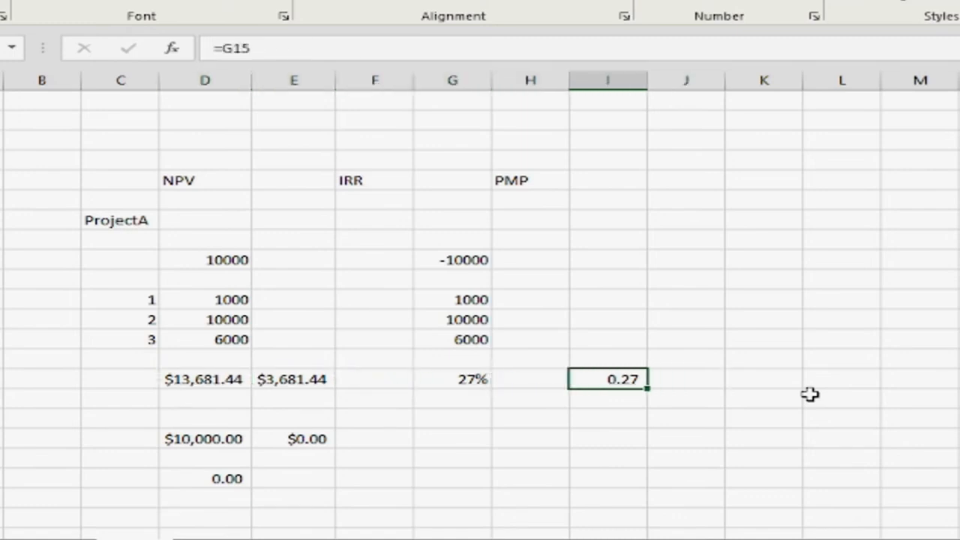
key(Left)
key(Left)
key(Left)
key(Left)
key(Up)
key(Up)
key(Up)
key(Up)
key(Up)
key(Up)
key(Up)
key(Up)
key(Up)
key(Up)
key(Left)
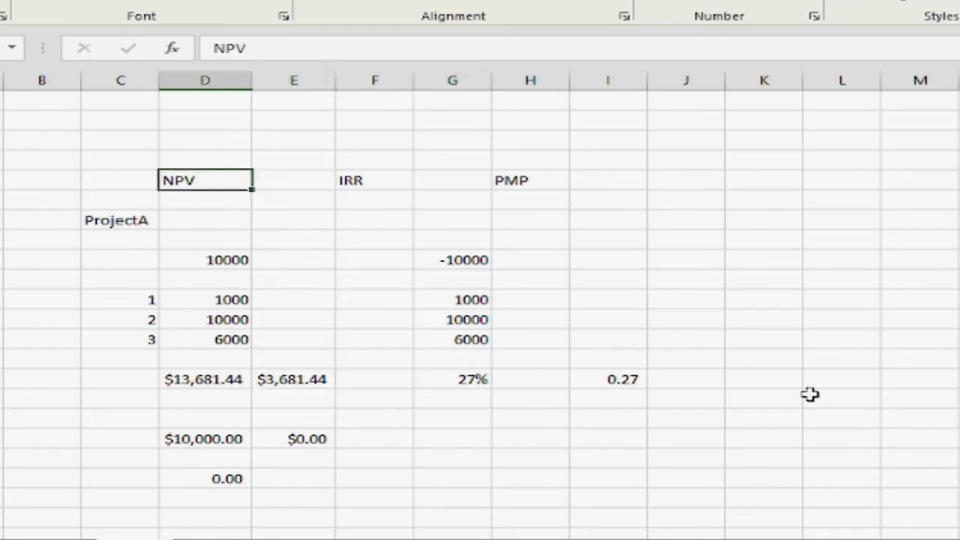
key(Right)
key(Down)
key(Down)
key(Down)
key(Down)
key(Down)
key(Down)
key(Down)
key(Down)
key(Down)
key(Down)
key(Down)
key(Down)
key(Down)
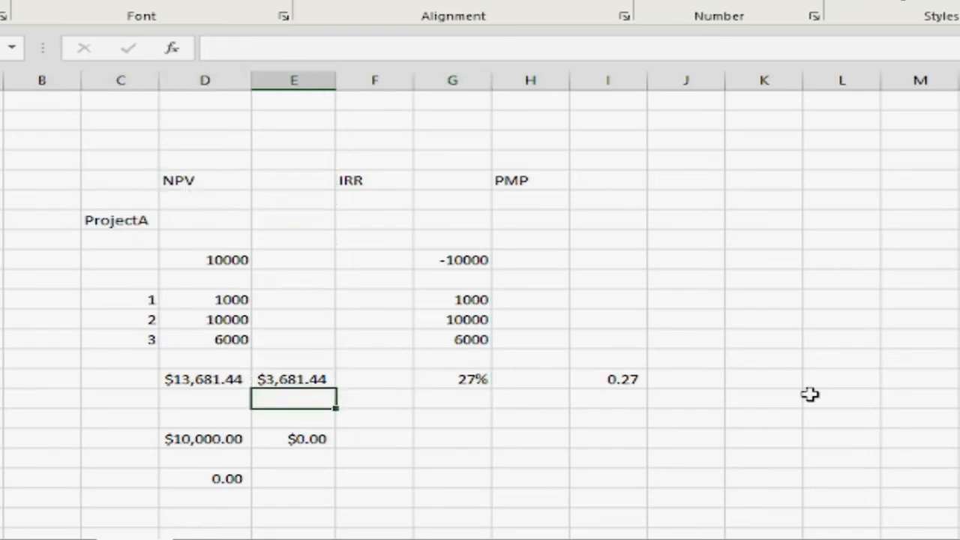
key(Right)
key(Right)
key(Right)
key(Right)
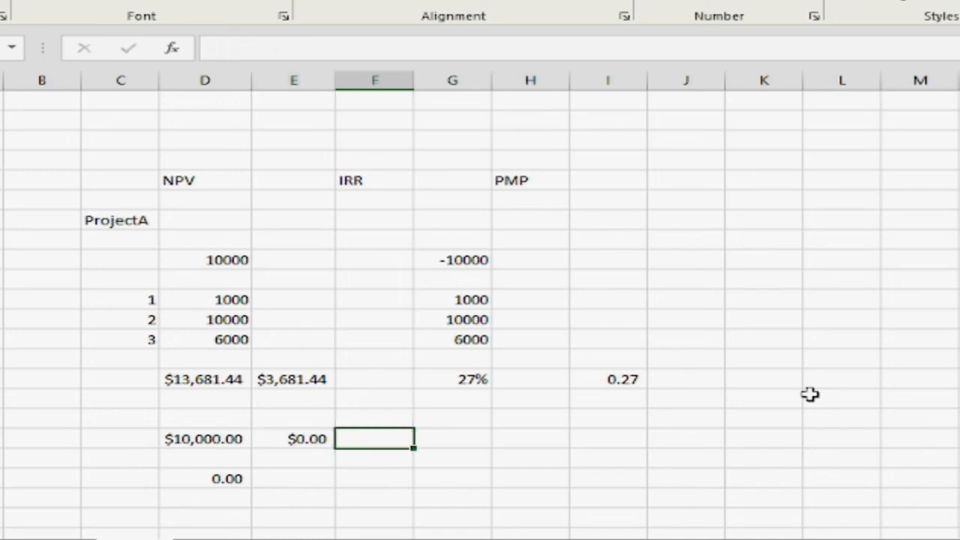
key(Up)
key(Up)
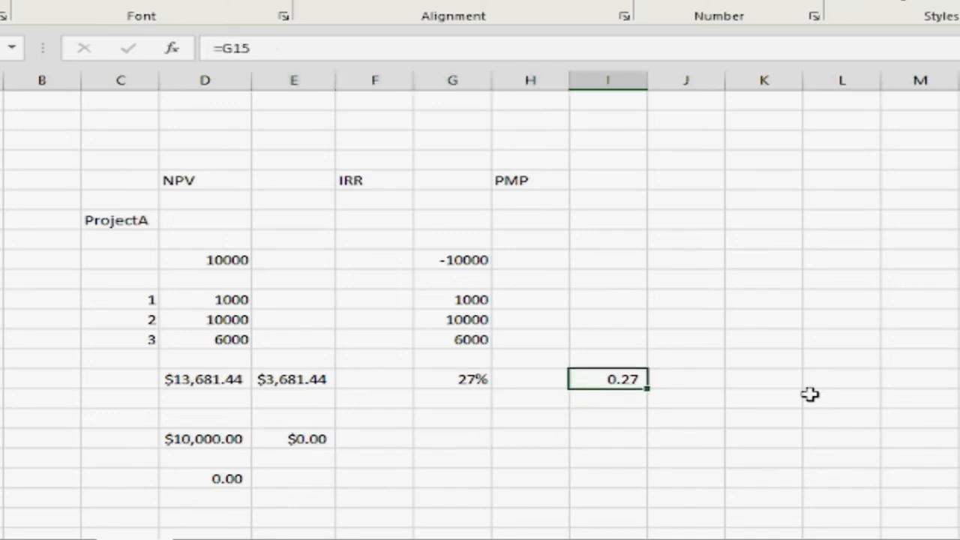
key(Down)
key(Down)
key(Down)
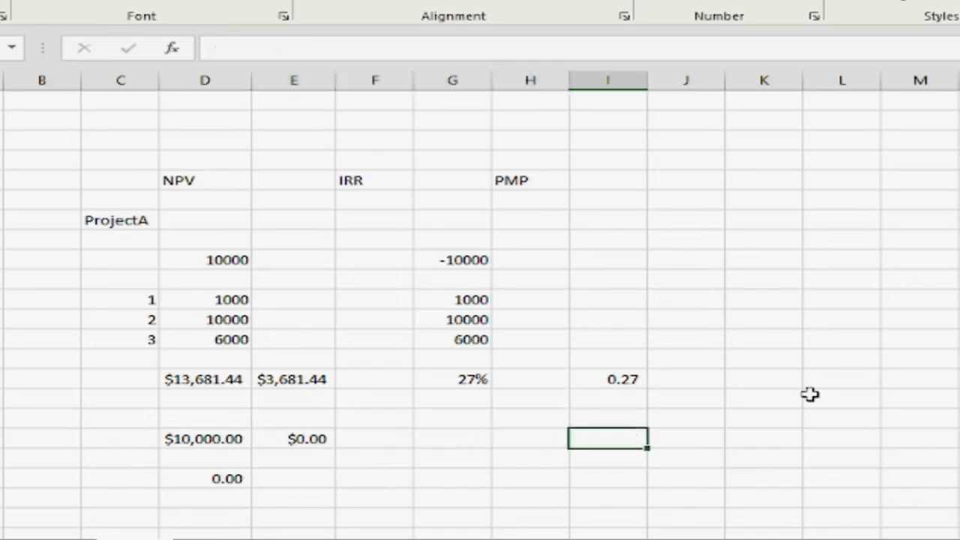
key(Up)
key(Up)
key(Up)
key(Up)
key(Up)
key(Up)
key(Up)
key(Up)
key(Up)
key(Up)
key(Up)
key(Up)
key(Up)
key(Left)
key(Down)
key(Down)
key(Down)
key(Down)
key(Down)
key(Down)
key(Down)
key(Down)
key(Down)
key(Down)
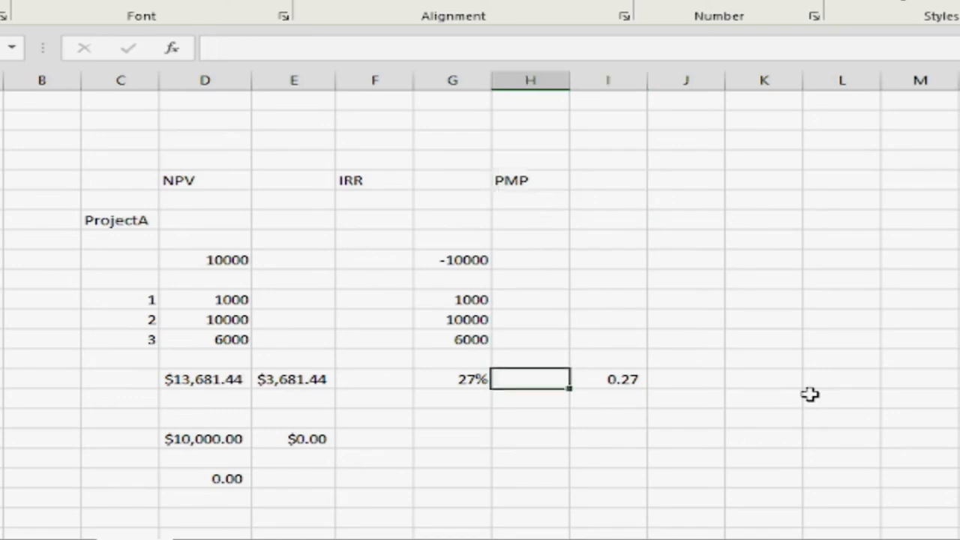
Enter the project headings Proj A, B and C in cells J6 to L6
key(Left)
key(Up)
key(Up)
key(Up)
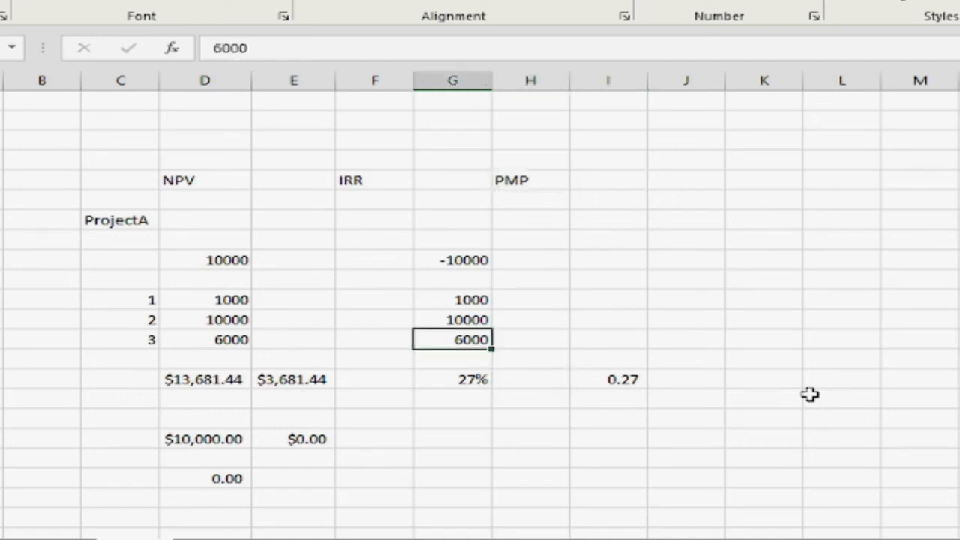
key(Up)
key(Up)
key(Up)
key(Up)
key(Up)
key(Up)
key(Right)
key(Right)
key(Right)
text(P)
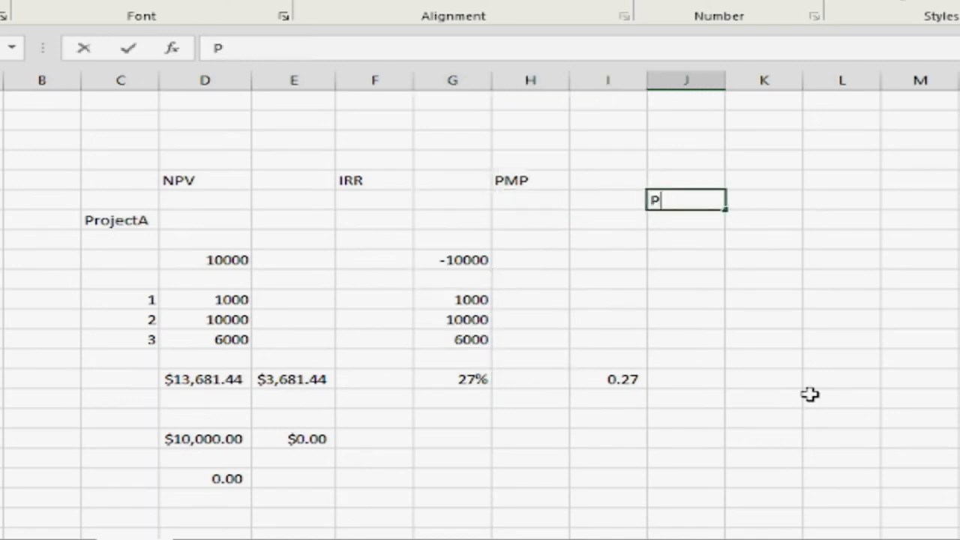
text(roj A)
key(Tab)
text(B)
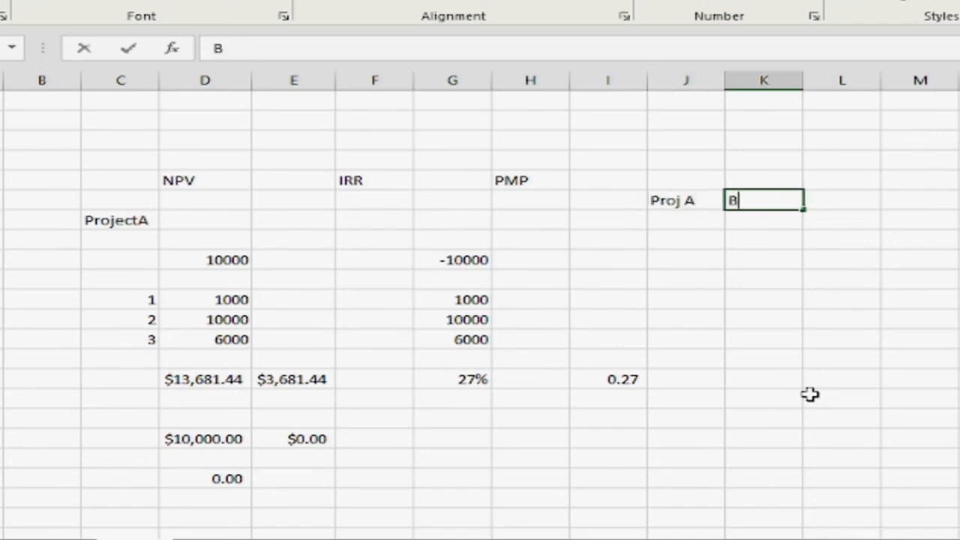
key(Tab)
text(C)
key(Return)
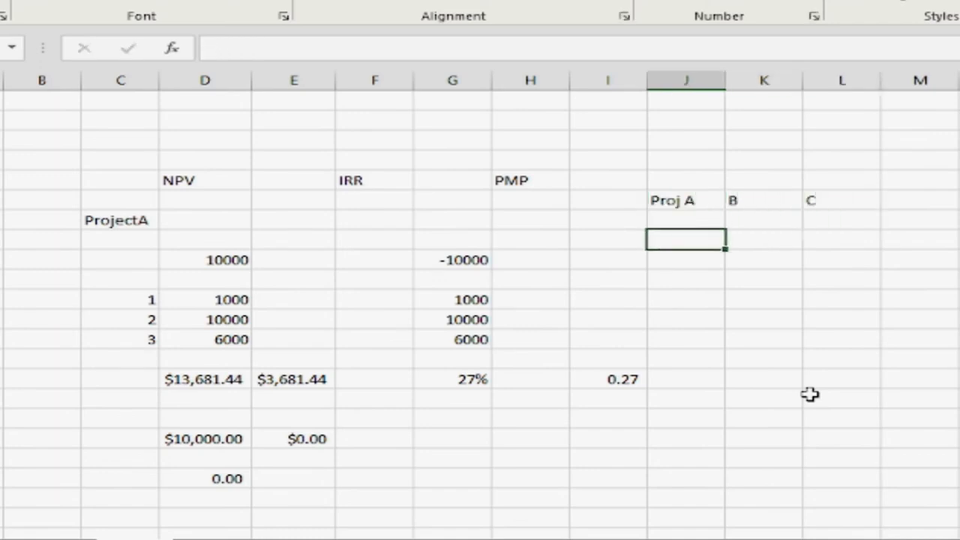
Fill J8 to L8 with 27% for Project A, 32% for B and 10% for C
text(27%)
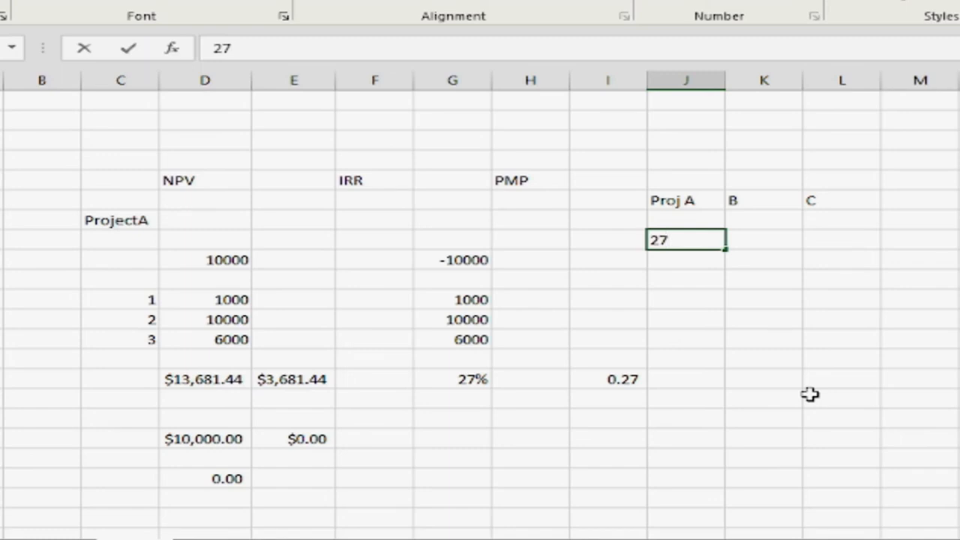
key(Tab)
text(32%)
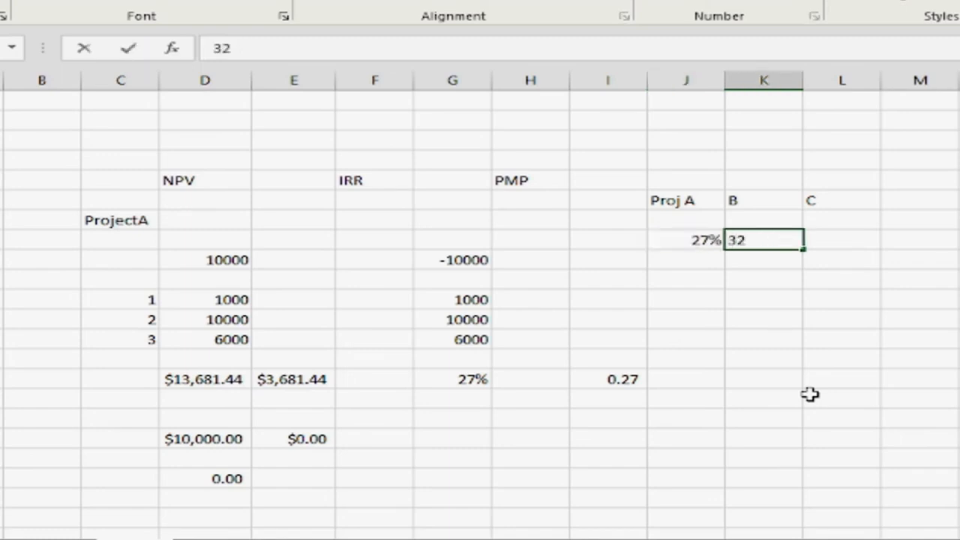
key(Tab)
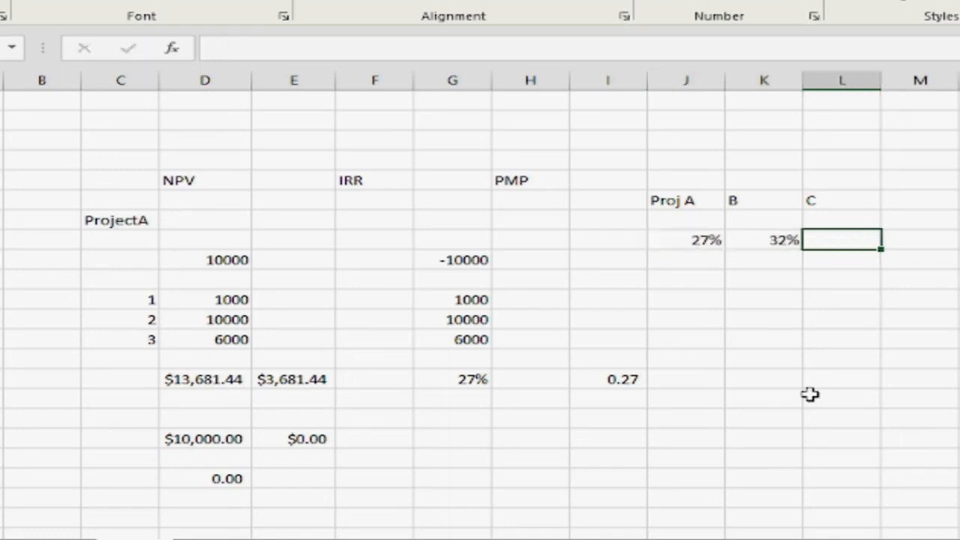
text(10%)
key(Tab)
Label the row of project percentages IRR in cell I8
key(Left)
key(Left)
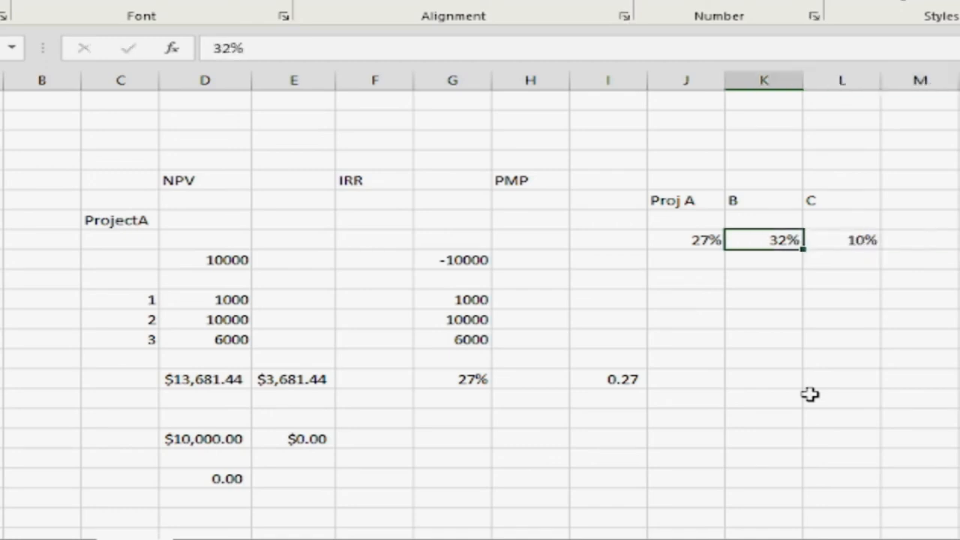
key(Left)
key(Left)
text(IRR)
key(Tab)
Compare the IRR percentages of projects A, B and C in row 8
key(Right)
key(Up)
key(Down)
key(Down)
key(Up)
key(Left)
key(Left)
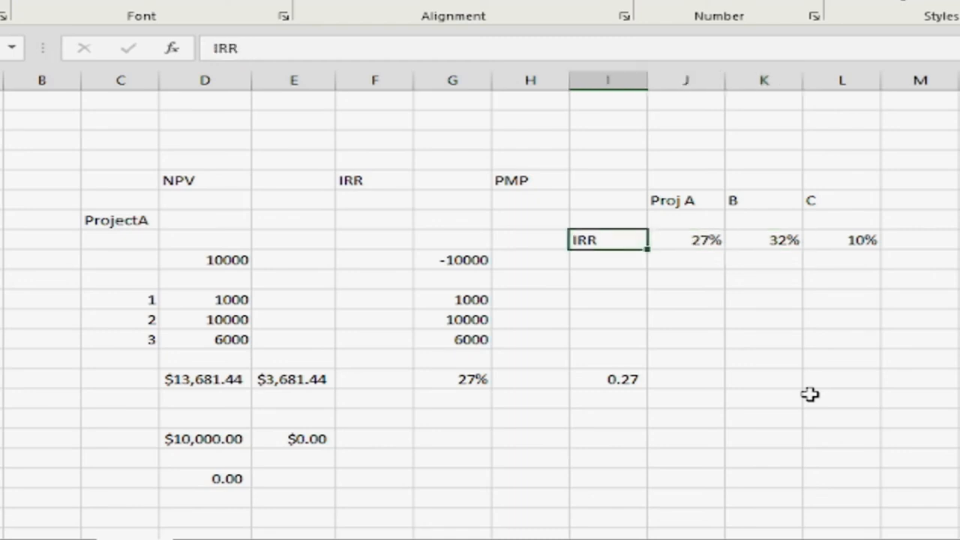
key(Right)
key(Right)
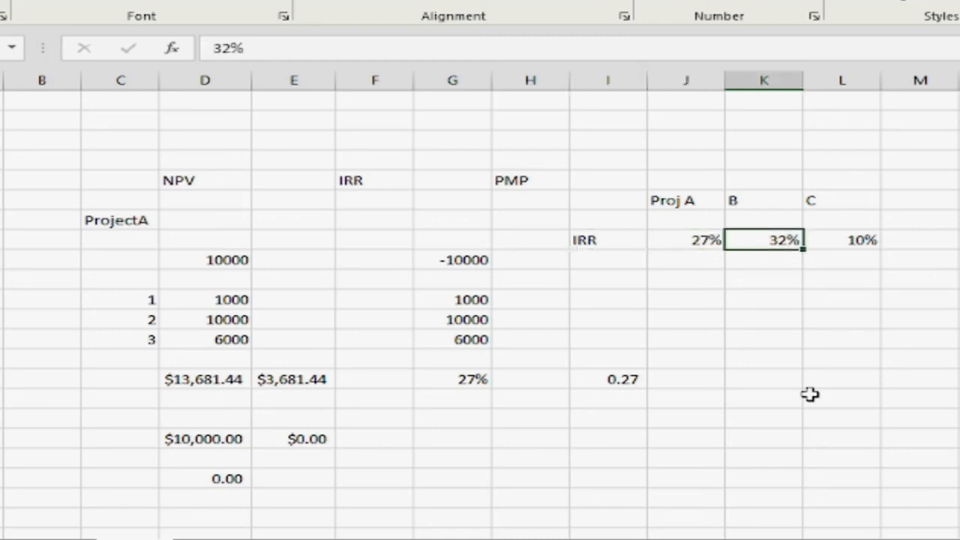
key(Down)
key(Up)
key(Down)
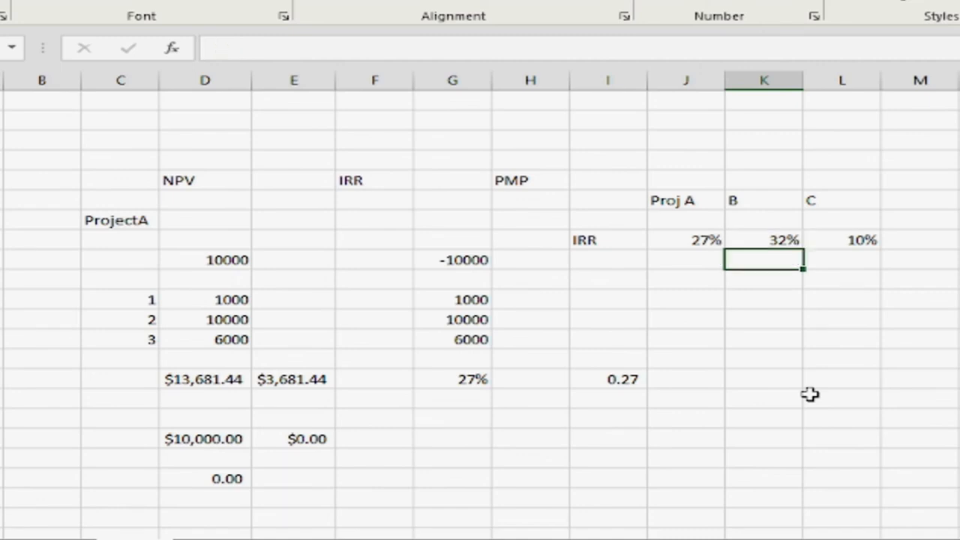
key(Left)
key(Left)
key(Right)
key(Right)
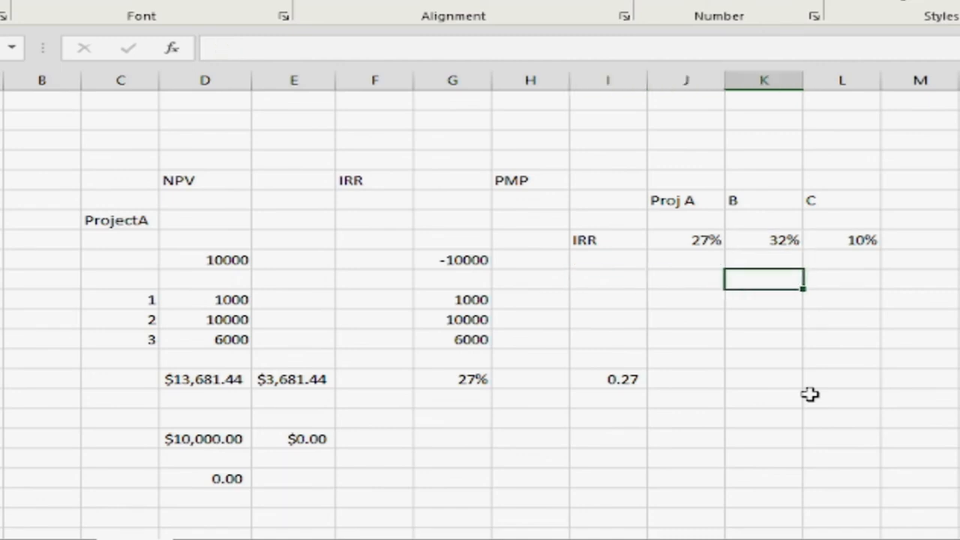
key(Left)
key(Right)
key(Left)
Examine the IRR formula in G15 and the cell I15 that refers to it
key(Left)
key(Left)
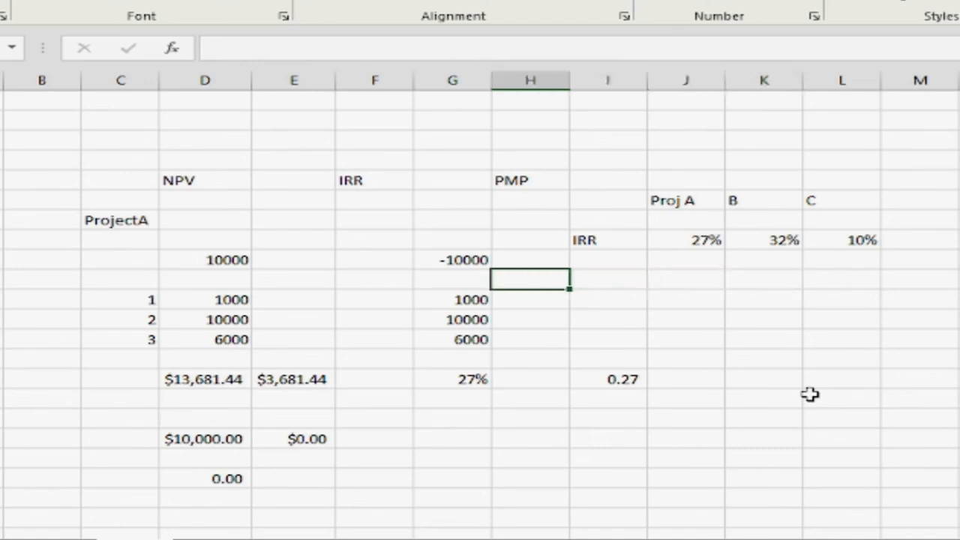
key(Down)
key(Down)
key(Down)
key(Down)
key(Down)
key(Left)
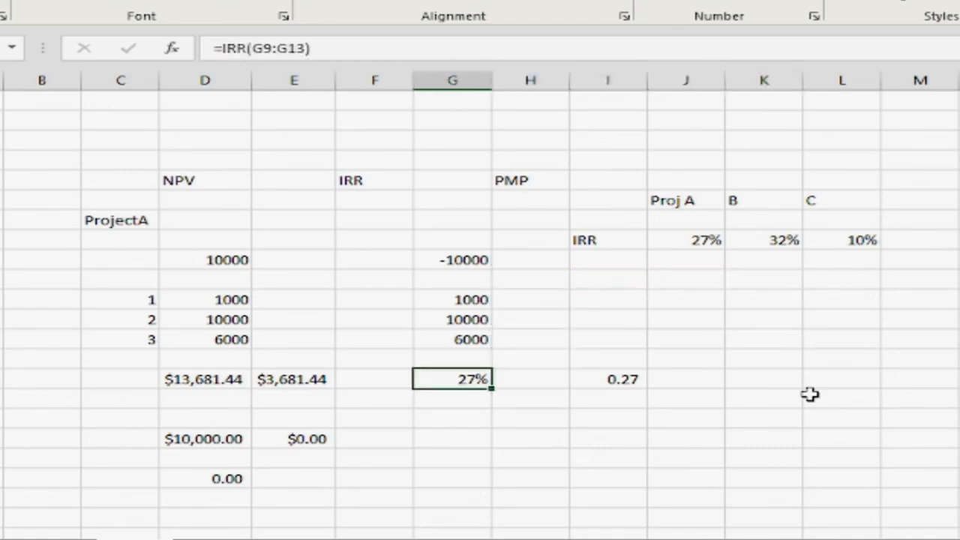
key(Right)
key(Right)
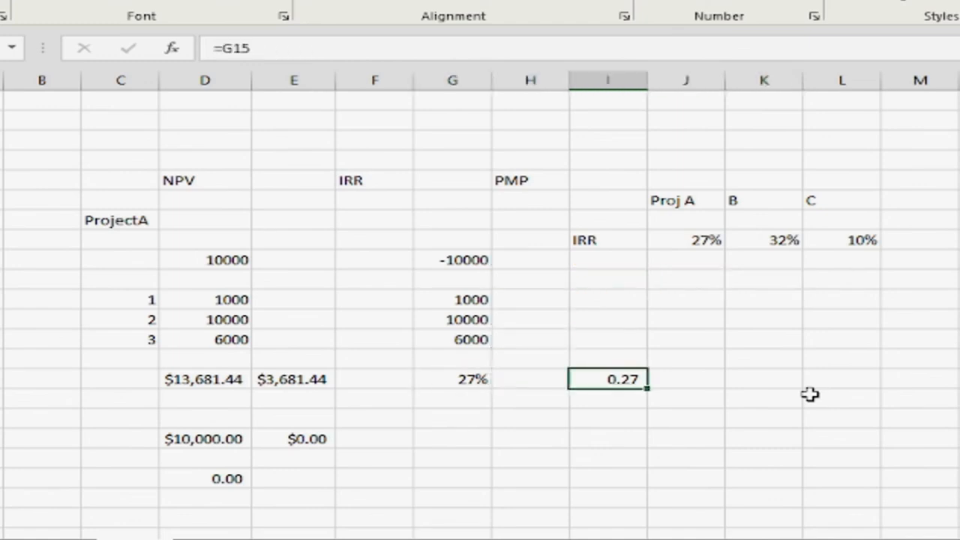
key(Left)
key(Right)
key(Left)
key(Left)
key(Left)
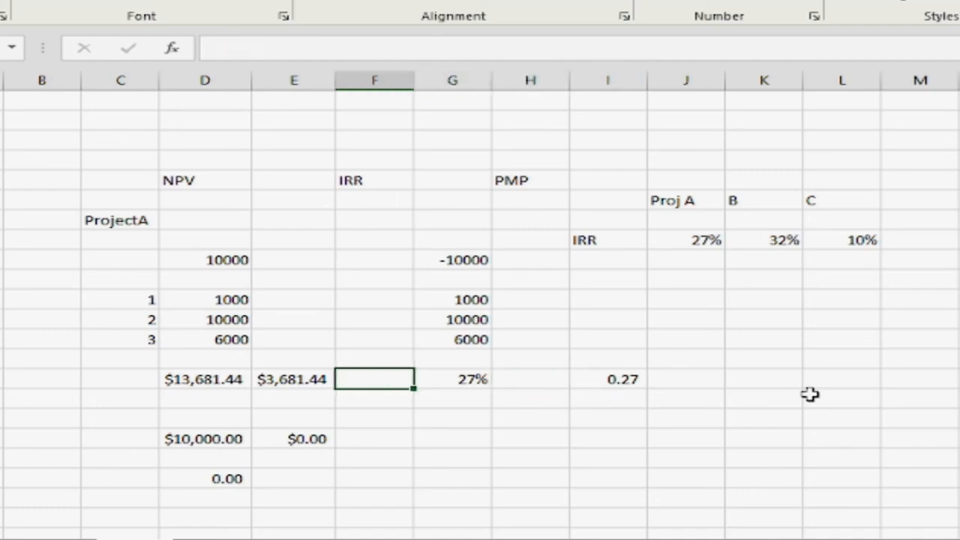
Review the IRR of Project A in J8 against those of projects B and C in K8 and L8
key(Up)
key(Up)
key(Up)
key(Up)
key(Right)
key(Right)
key(Right)
key(Up)
key(Up)
key(Up)
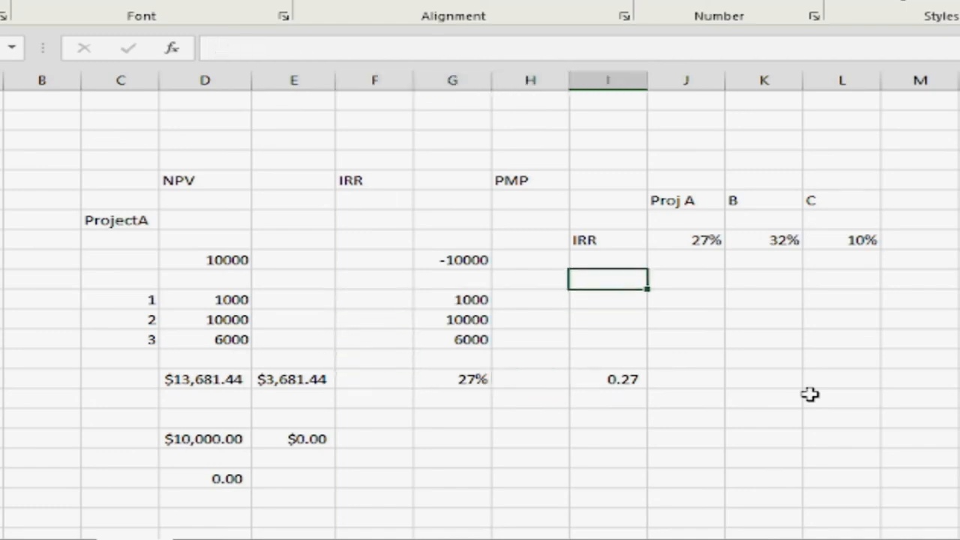
key(Right)
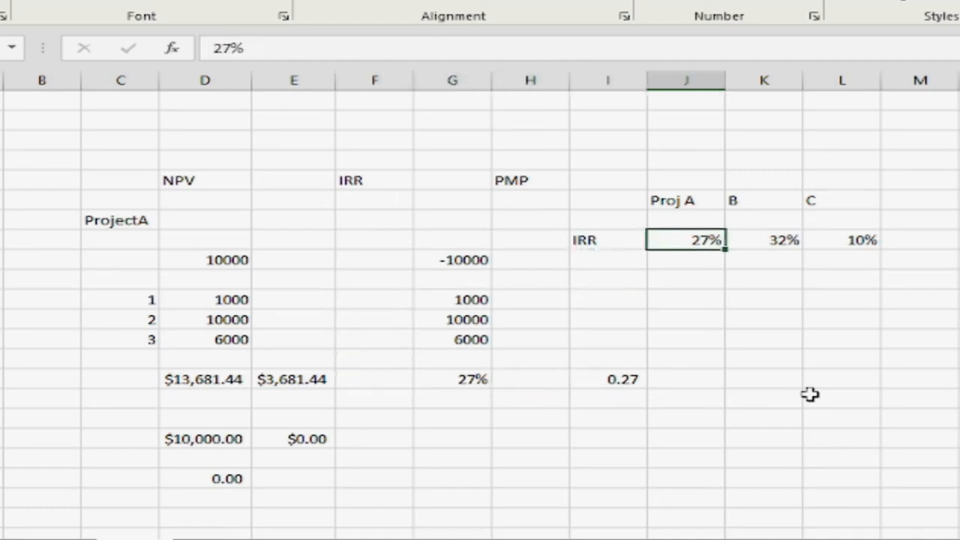
key(Right)
key(Left)
key(shift+Right)
key(shift+Right)
key(Down)
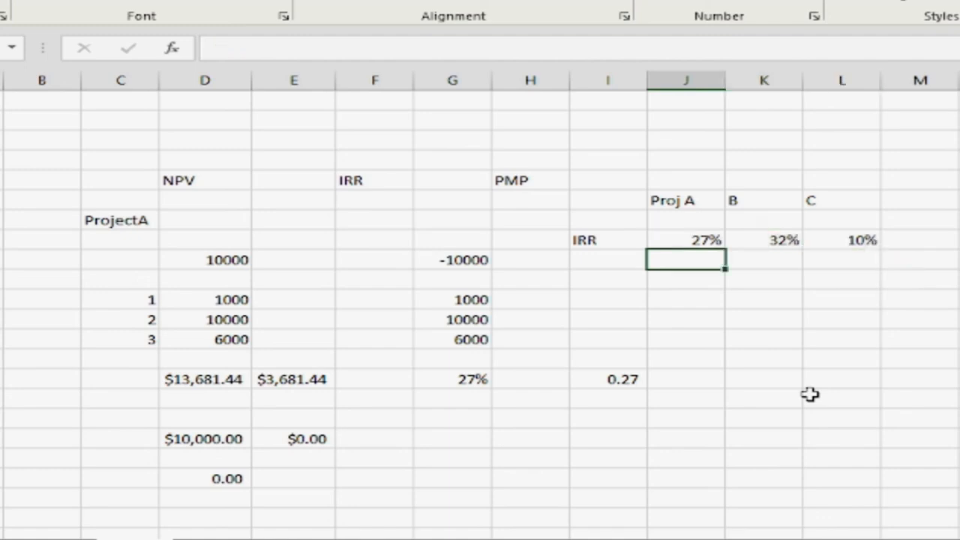
key(Up)
key(Right)
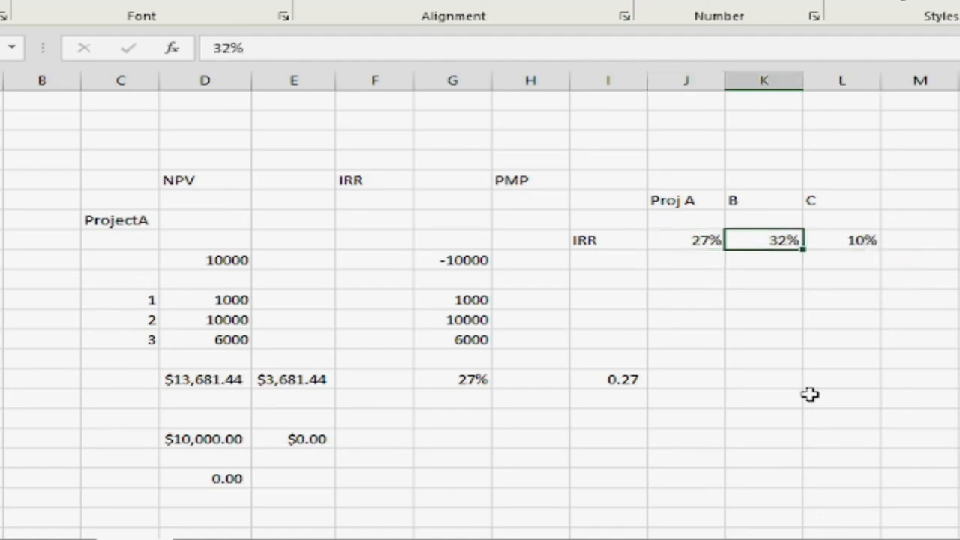
key(Left)
key(Right)
key(Down)
key(Down)
key(Down)
key(Down)
key(Down)
key(Up)
key(Up)
key(Up)
key(Up)
key(Up)
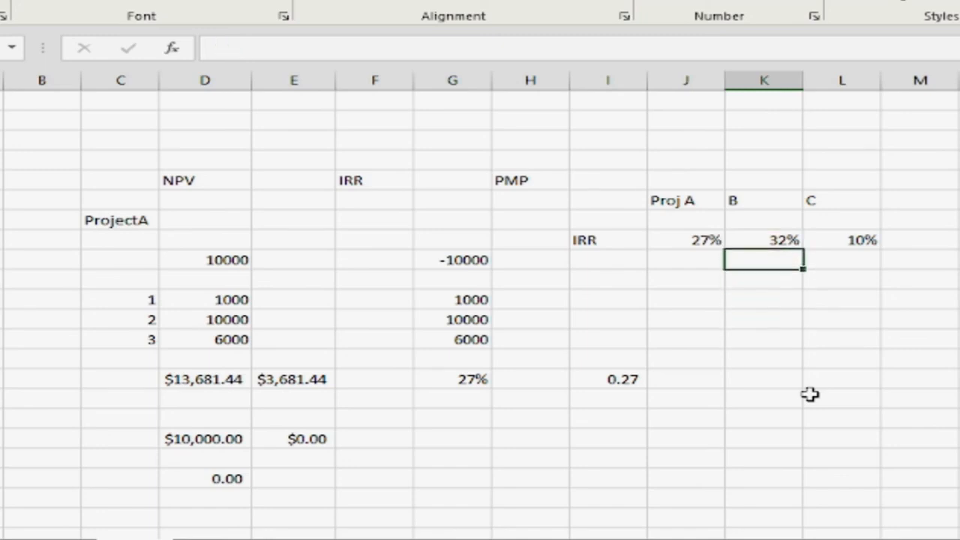
key(Down)
key(Down)
key(Down)
key(Down)
key(Down)
key(Up)
key(Left)
key(Left)
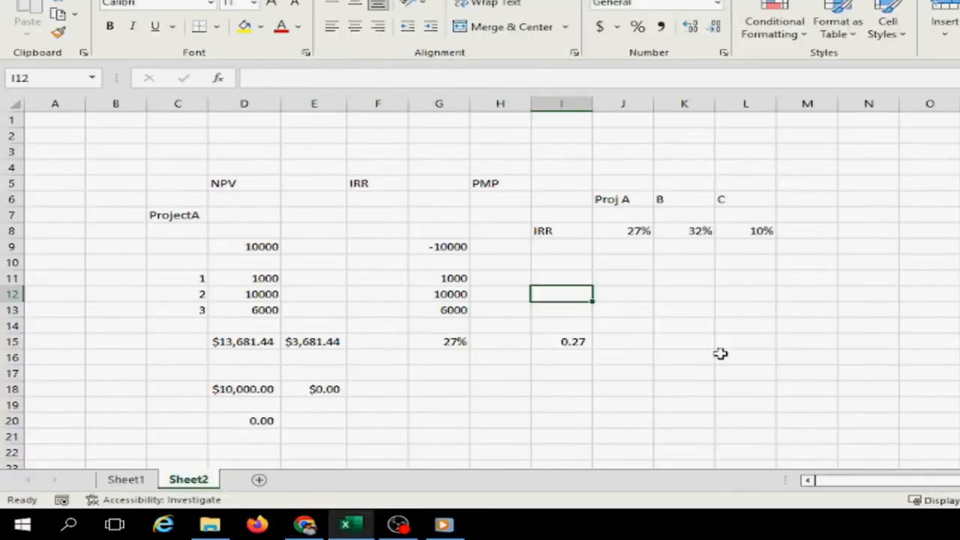
key(Right)
key(Right)
key(Right)
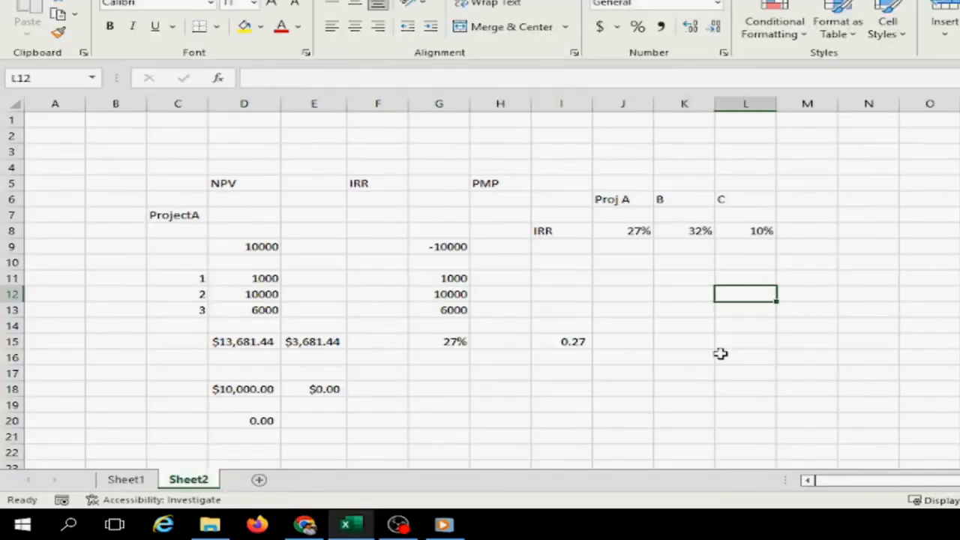
click(398, 523)
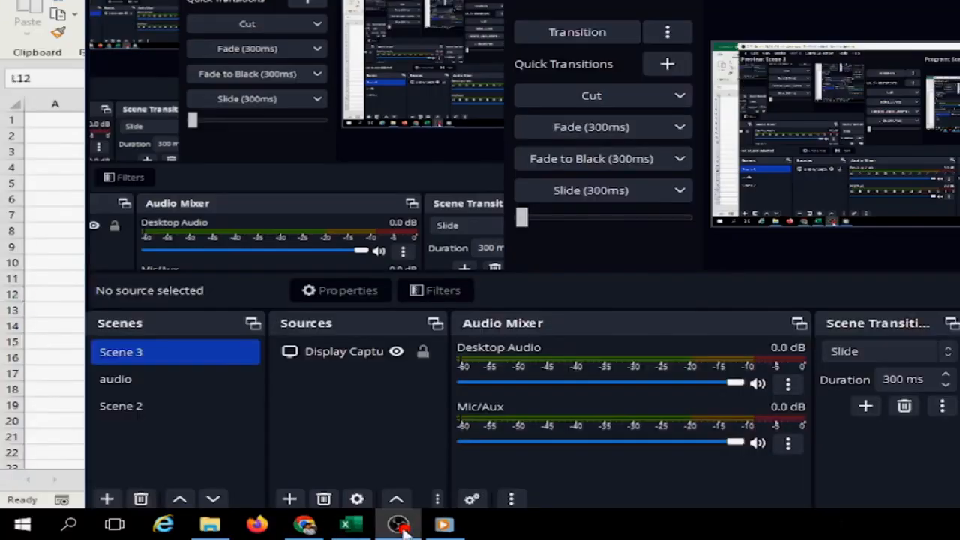